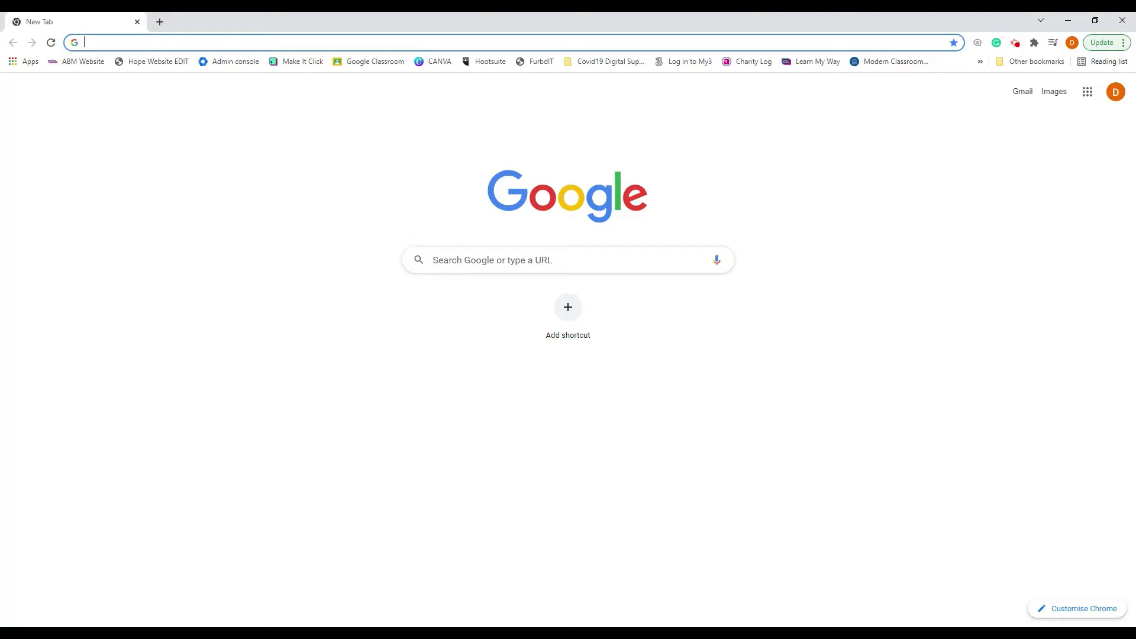
Search Google for 'furbdit' and open the FurbdIT website from the results
click(434, 260)
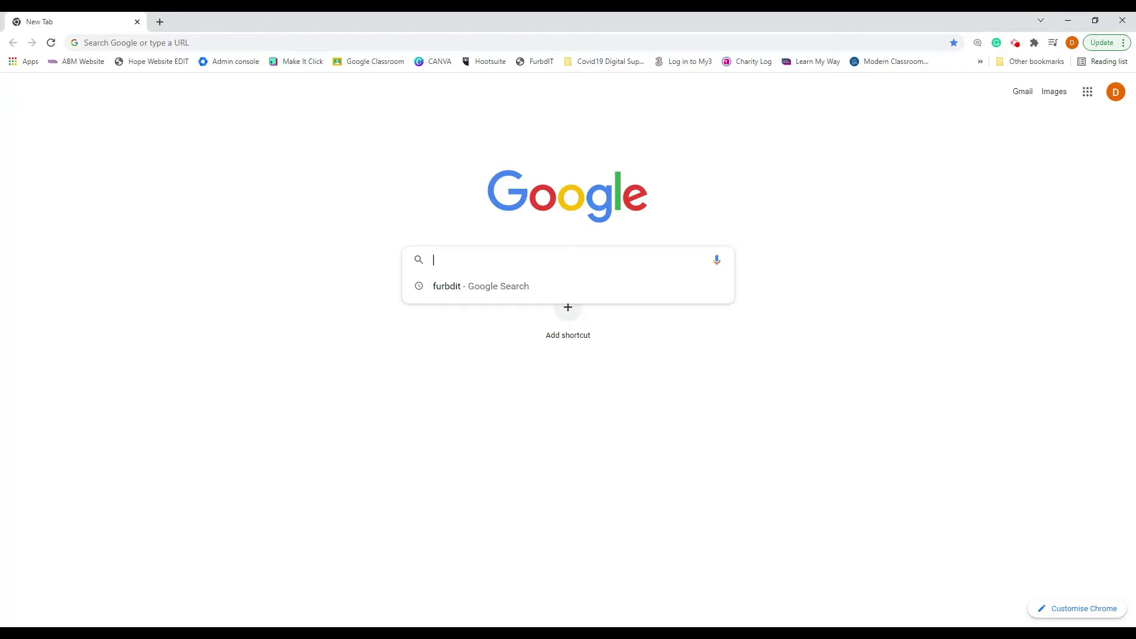
click(489, 287)
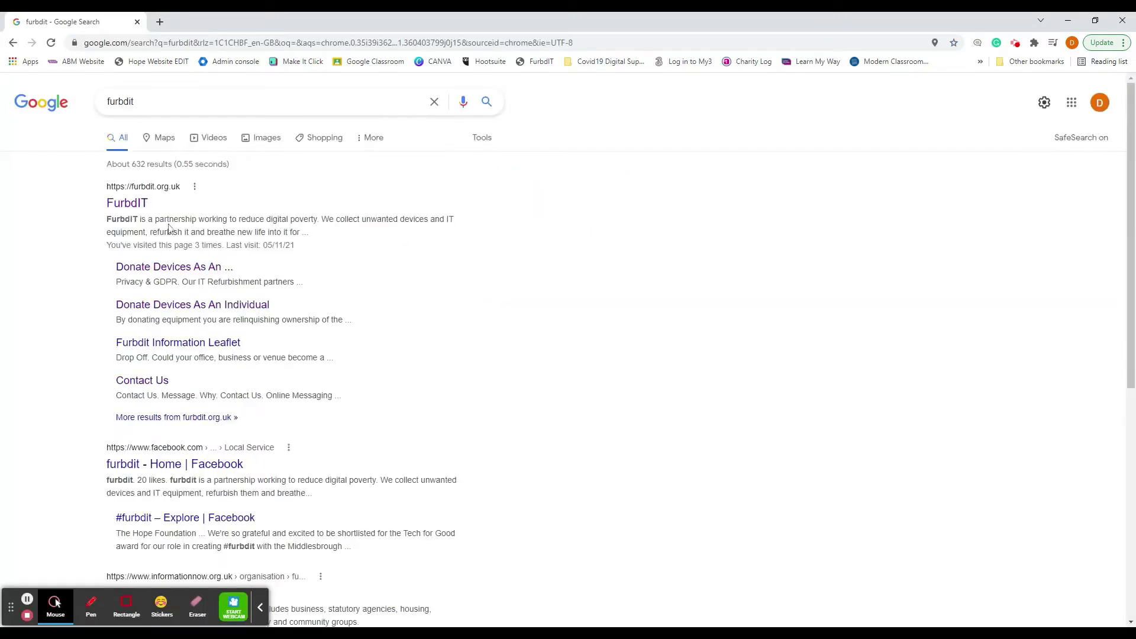
click(137, 205)
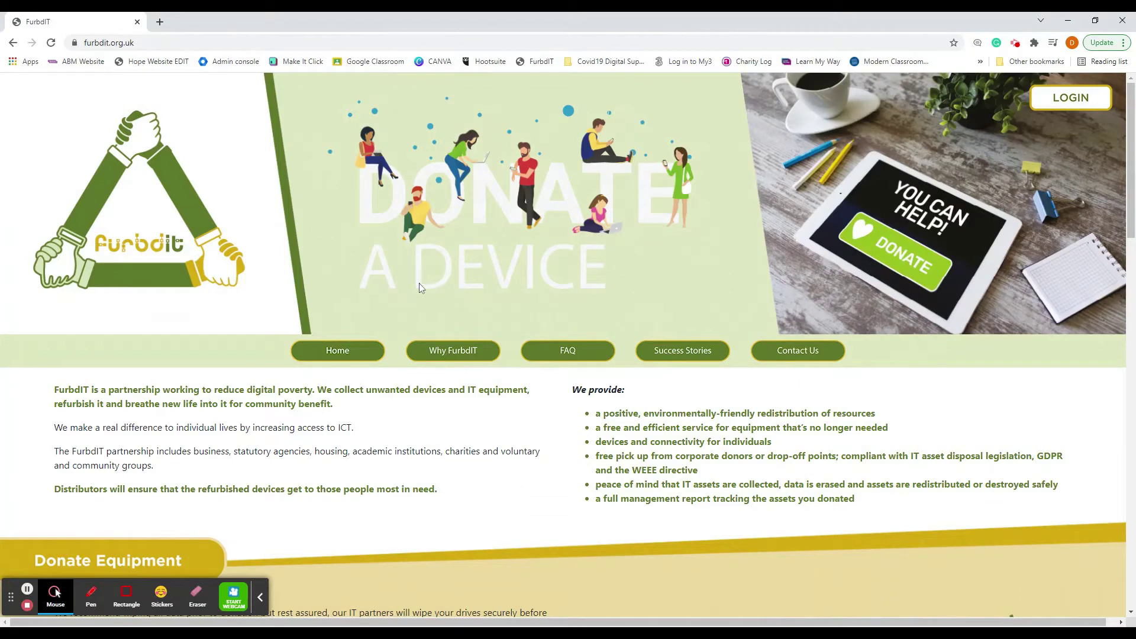
Browse the homepage, then the Why FurbdIT and FAQ pages
scroll(372, 269, down, 2)
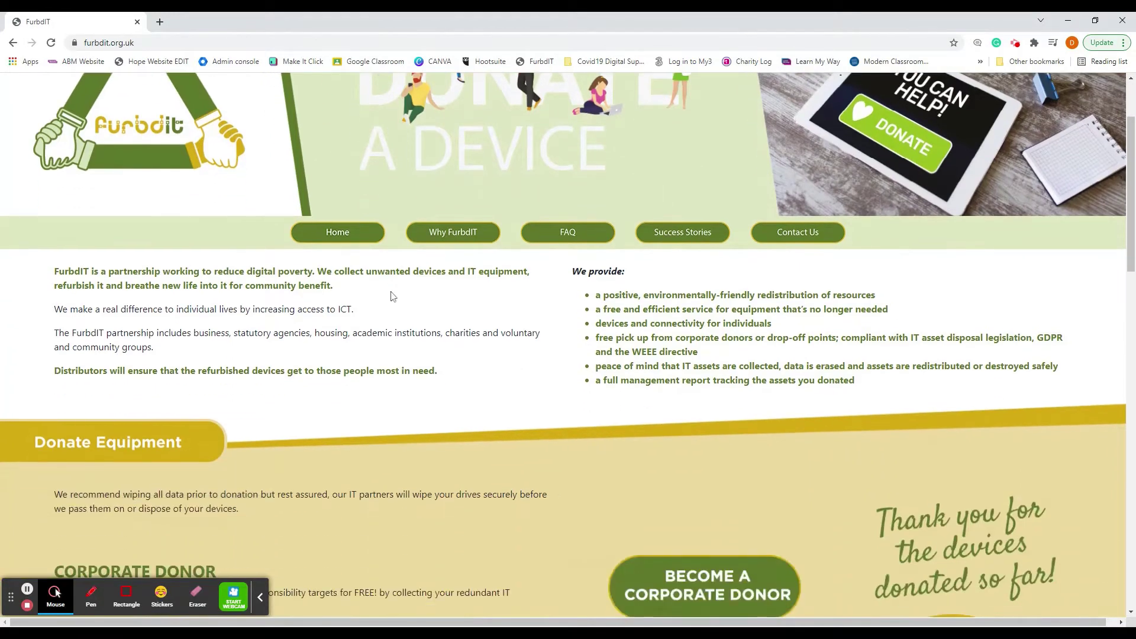
scroll(391, 297, up, 1)
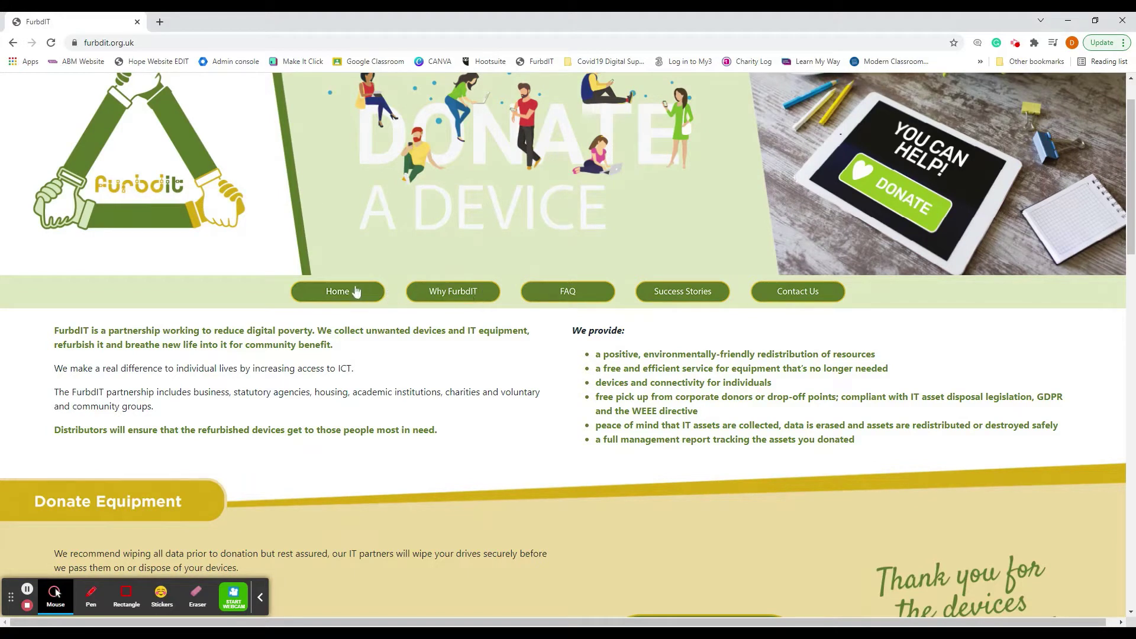
click(464, 293)
scroll(494, 364, down, 3)
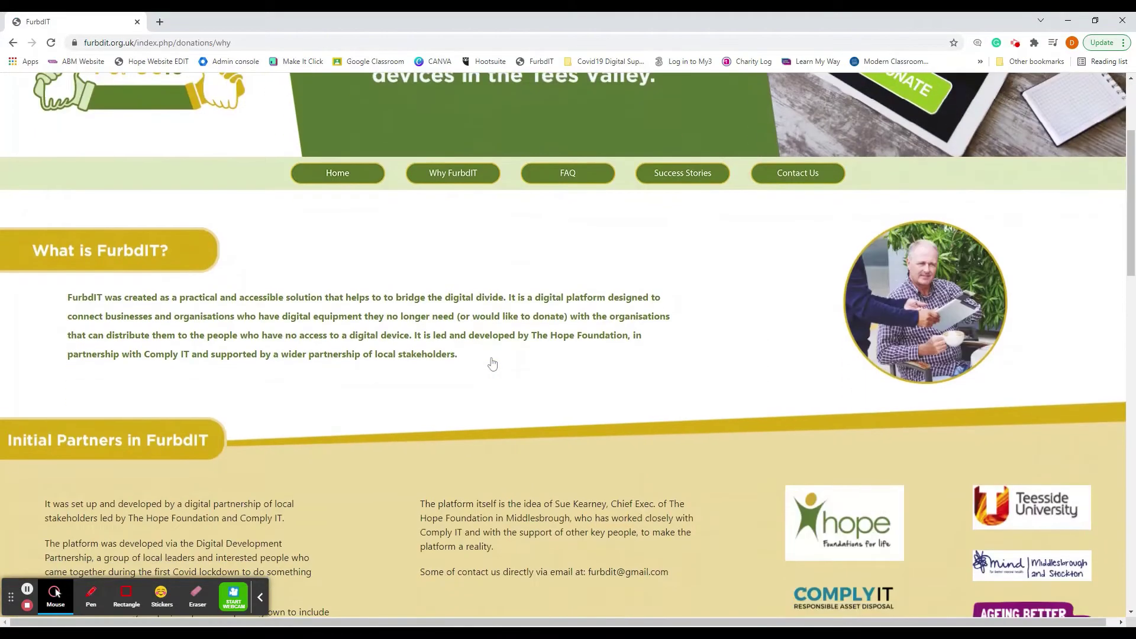
scroll(494, 364, up, 2)
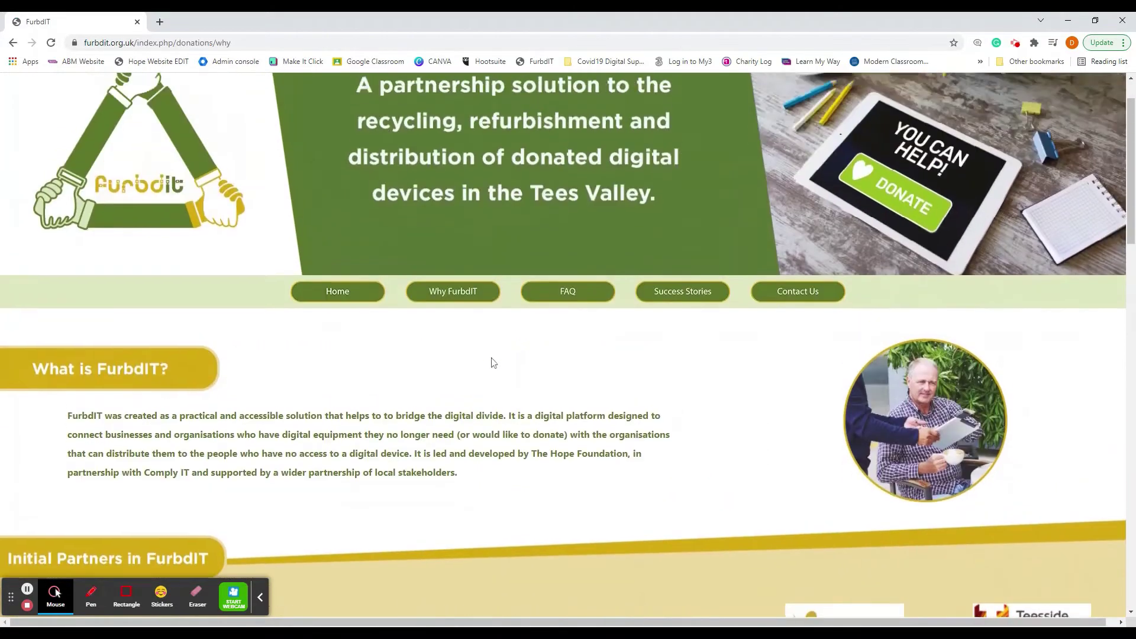
click(567, 294)
scroll(578, 367, down, 4)
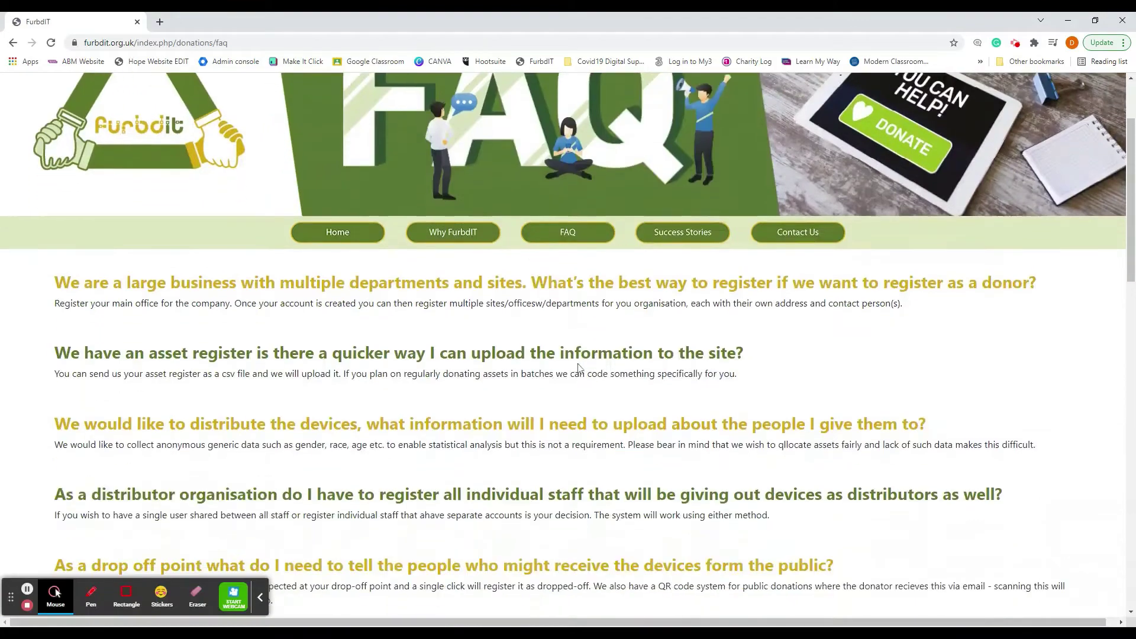
scroll(577, 355, up, 2)
scroll(577, 355, down, 6)
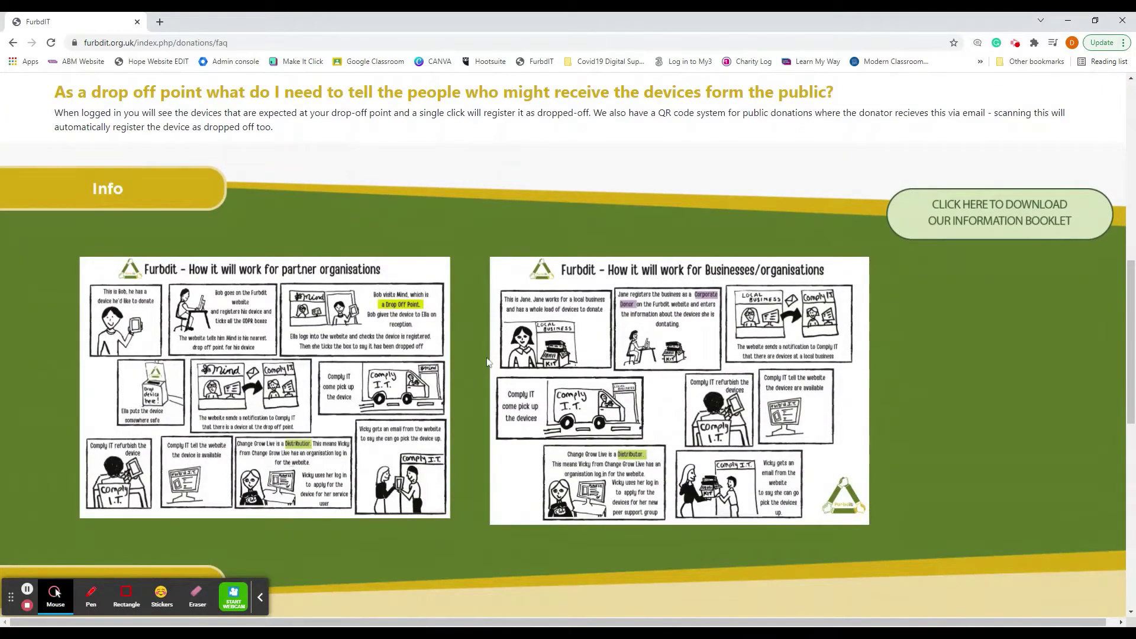
scroll(487, 362, up, 12)
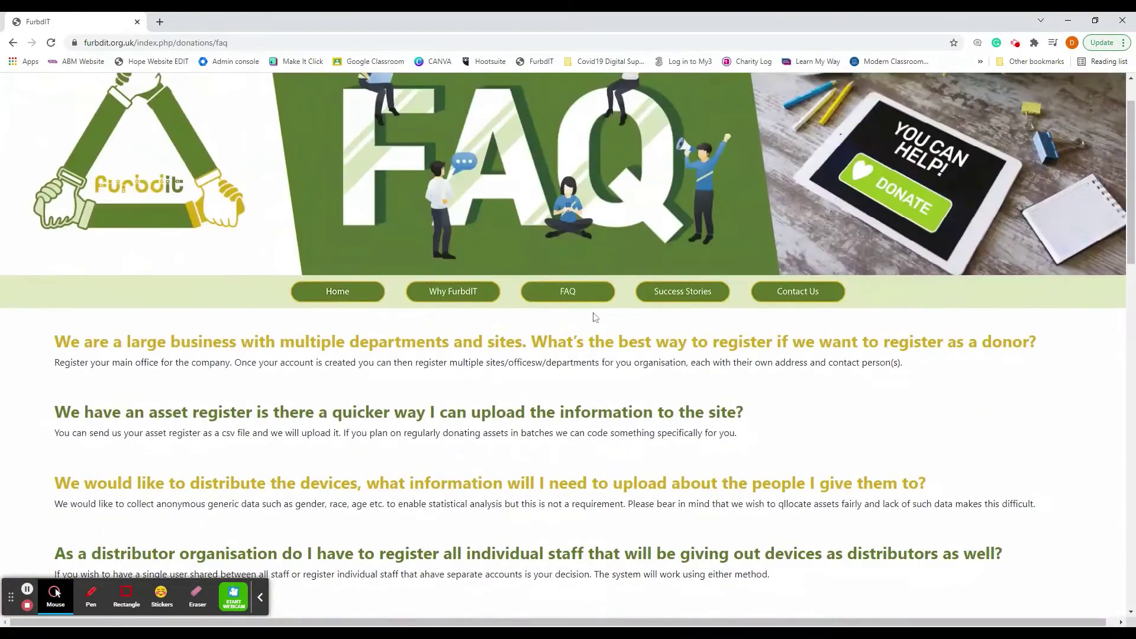
View the Success Stories and Contact Us pages, then return to the homepage
click(668, 294)
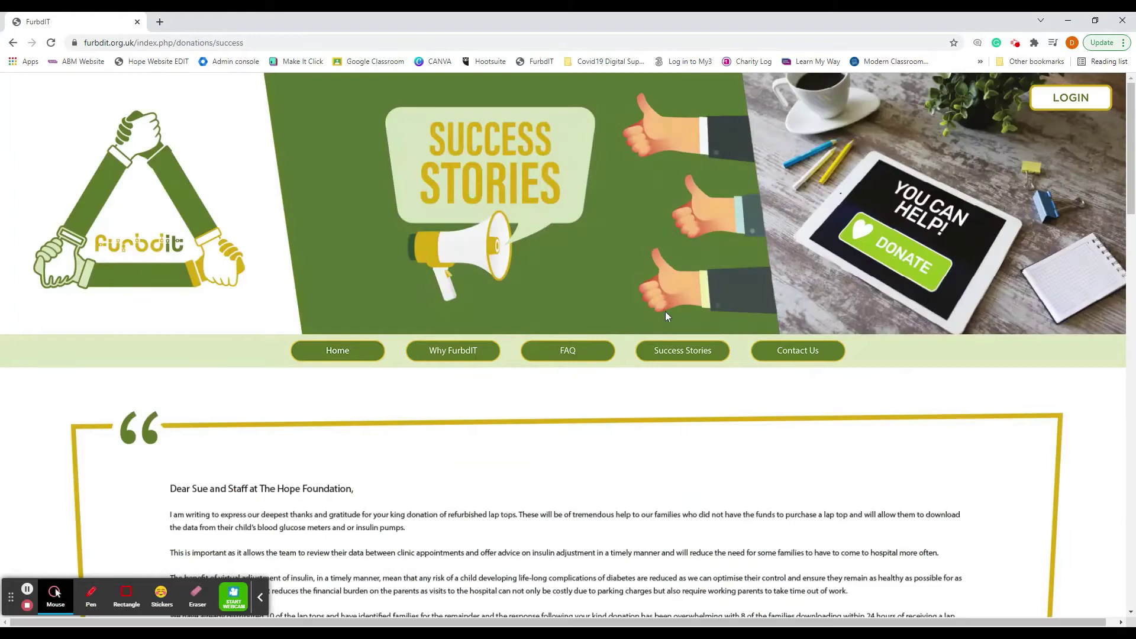
scroll(664, 311, down, 3)
scroll(686, 302, up, 1)
click(781, 236)
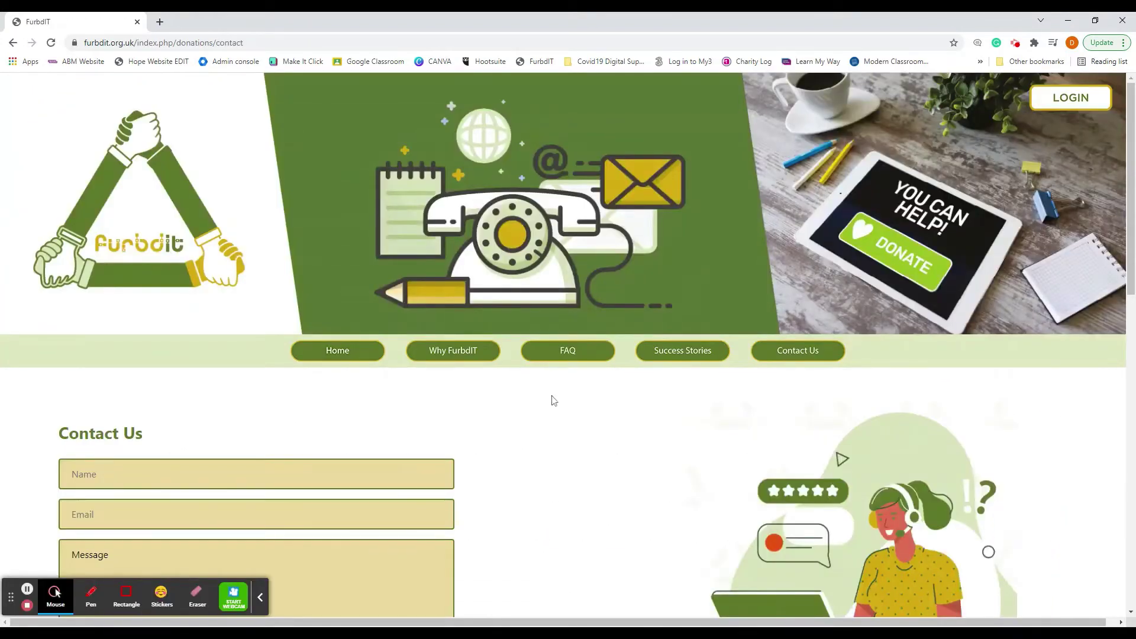
scroll(552, 400, down, 2)
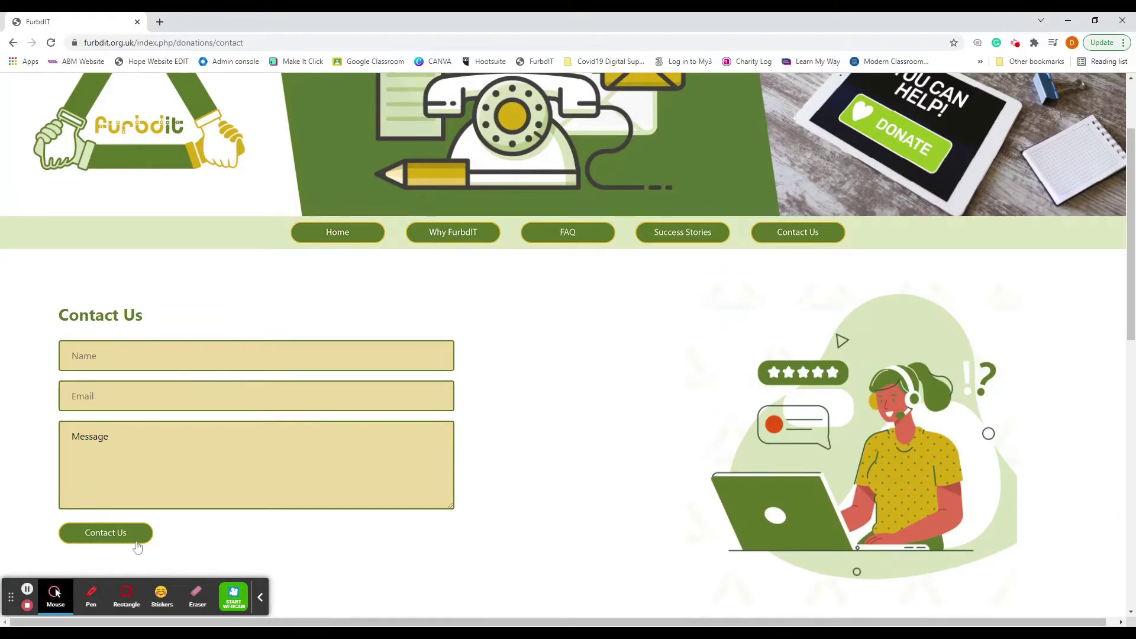
click(340, 235)
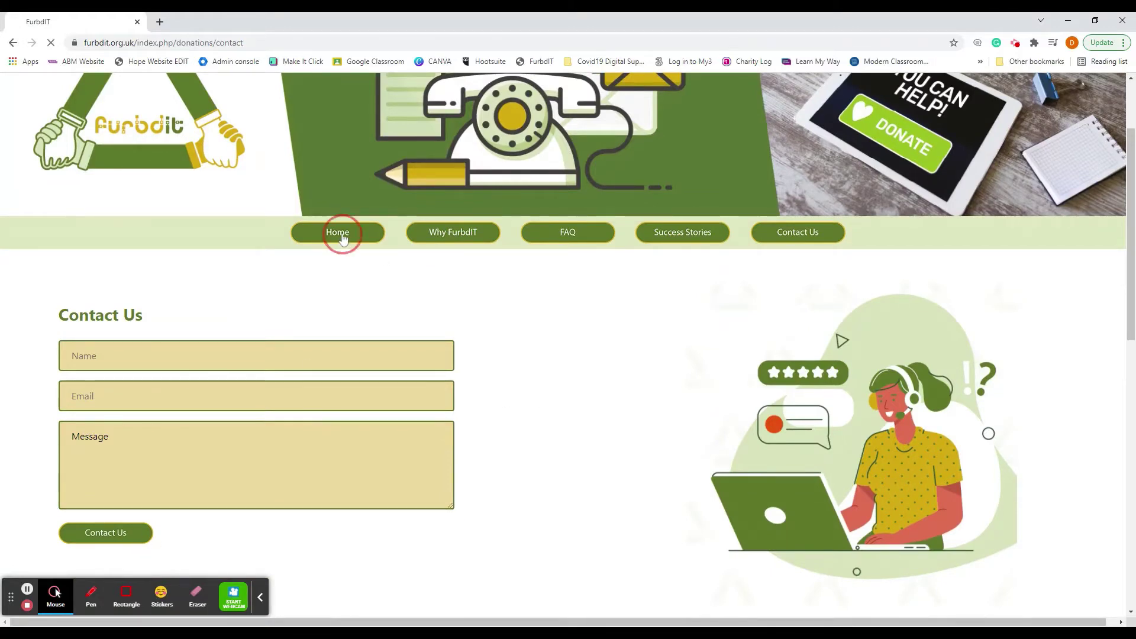
Choose 'Become an Individual Donor' under Donate Equipment and view the blank donation form
scroll(455, 309, down, 4)
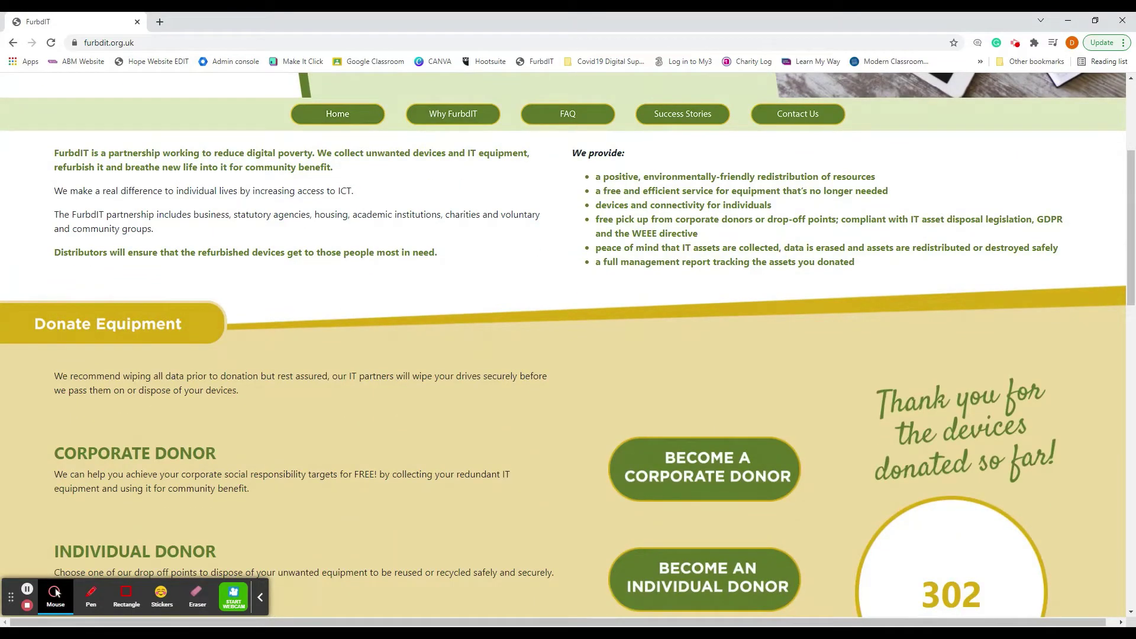
scroll(462, 290, down, 2)
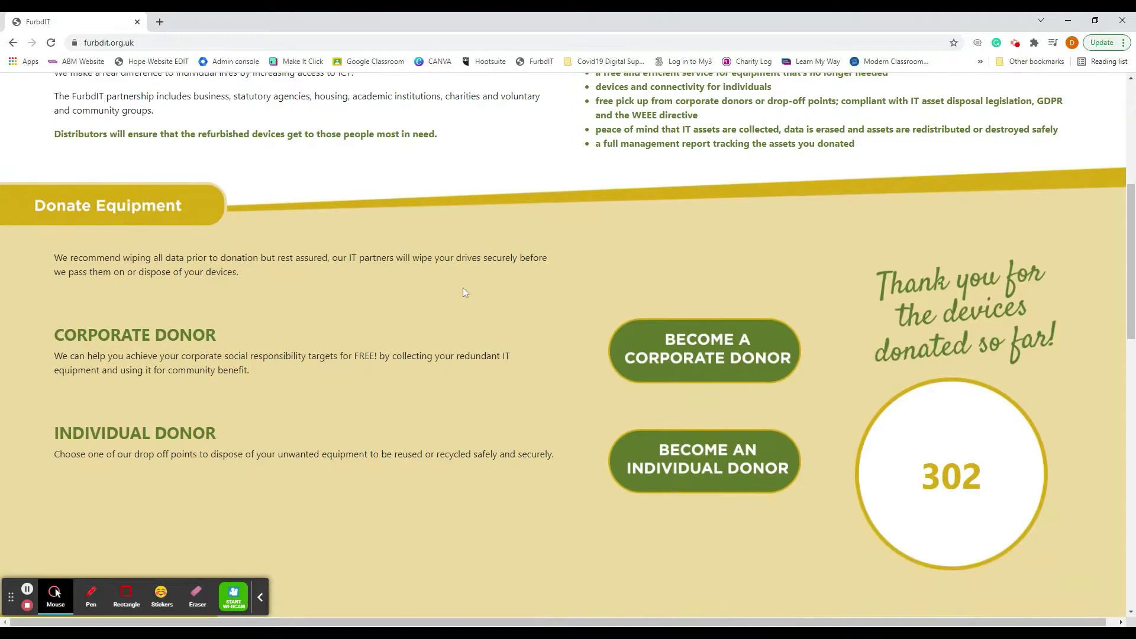
click(705, 455)
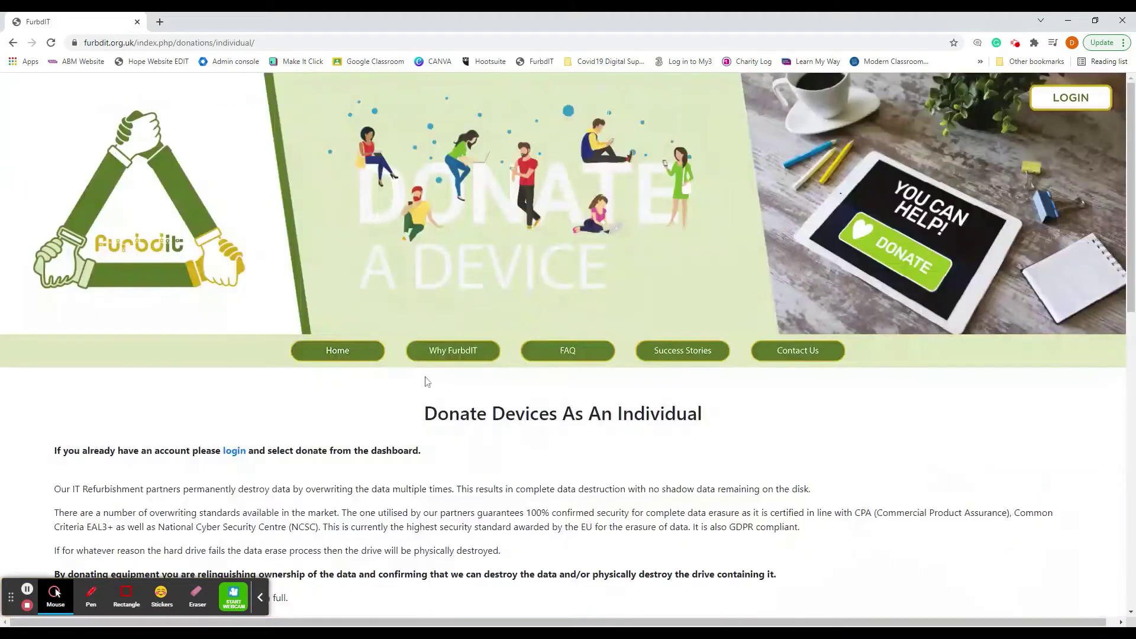
scroll(394, 361, down, 3)
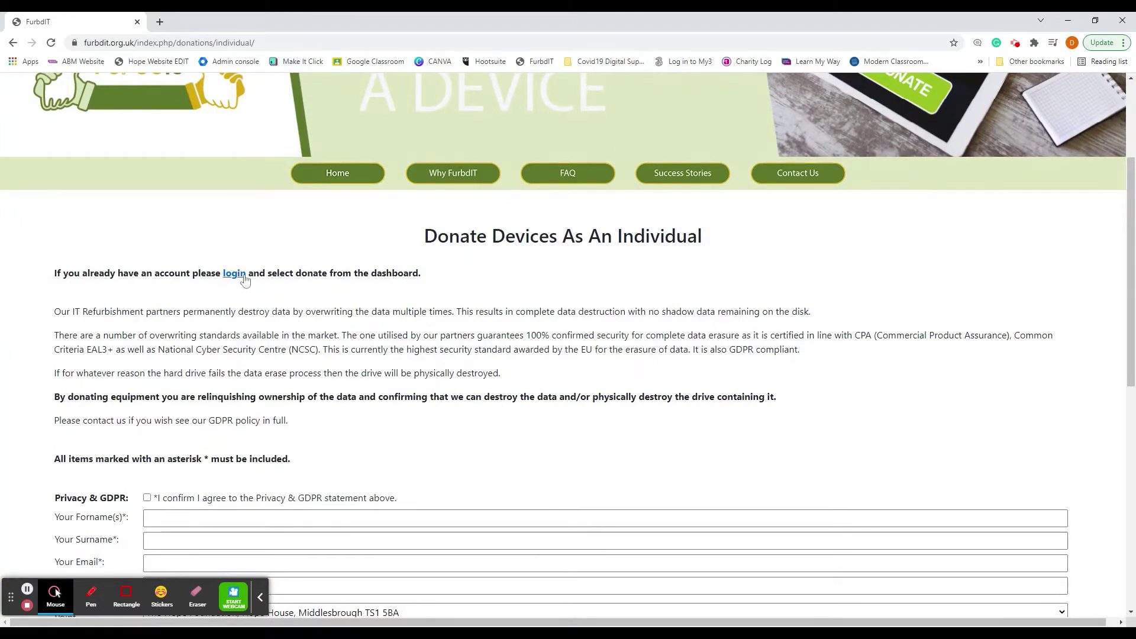
scroll(312, 333, down, 1)
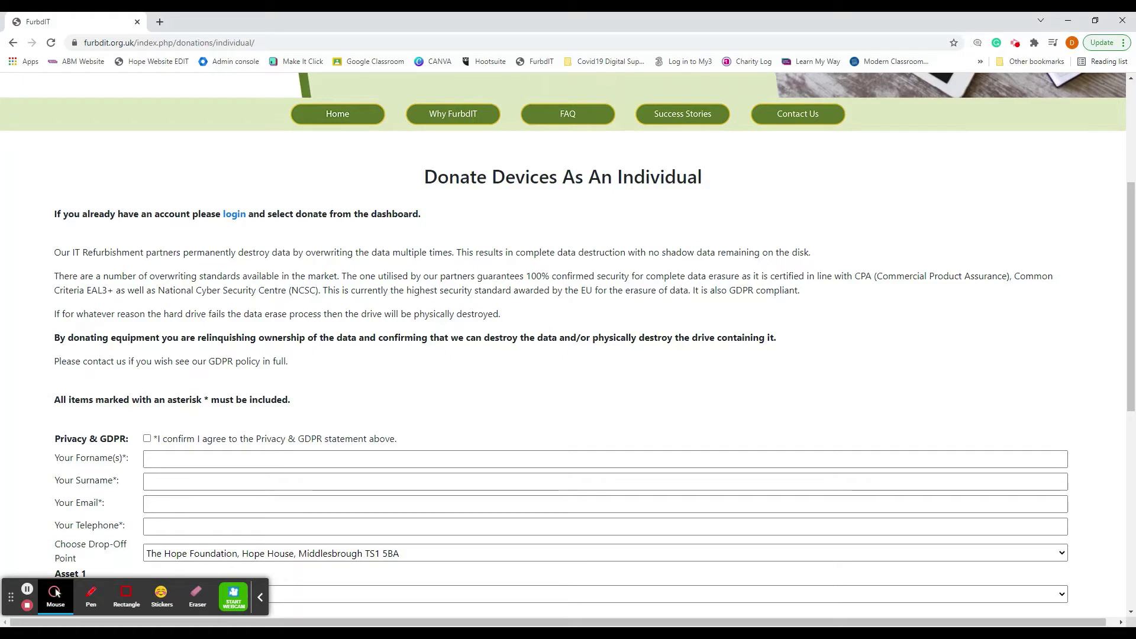
scroll(55, 591, down, 1)
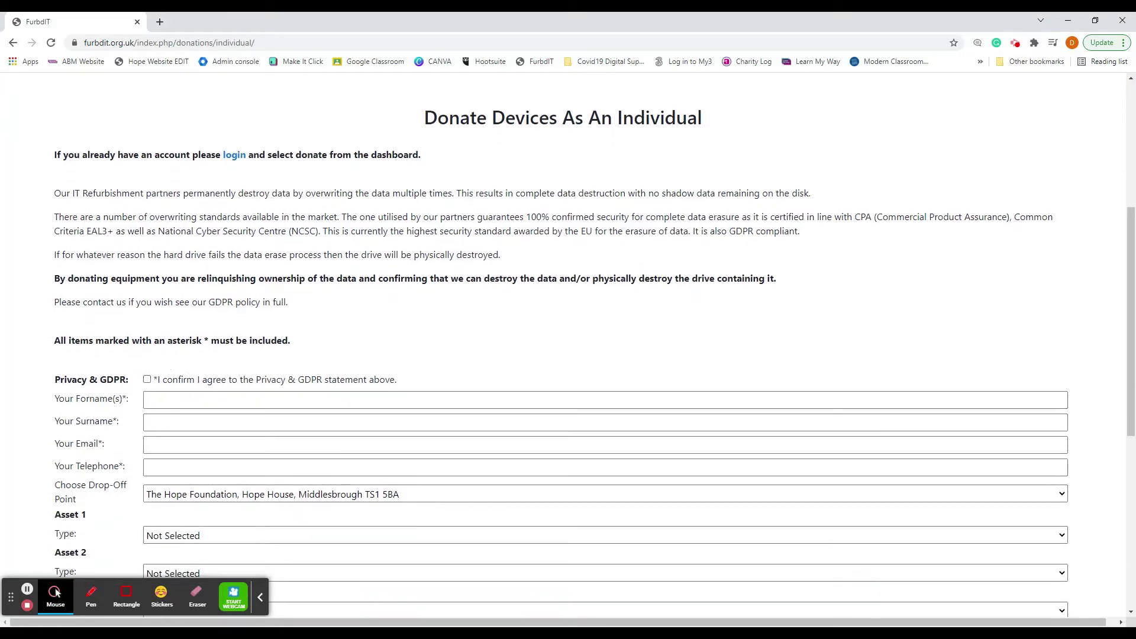
Tick the Privacy & GDPR consent and set The Hope Foundation as drop-off point
click(148, 380)
click(148, 379)
scroll(148, 380, down, 2)
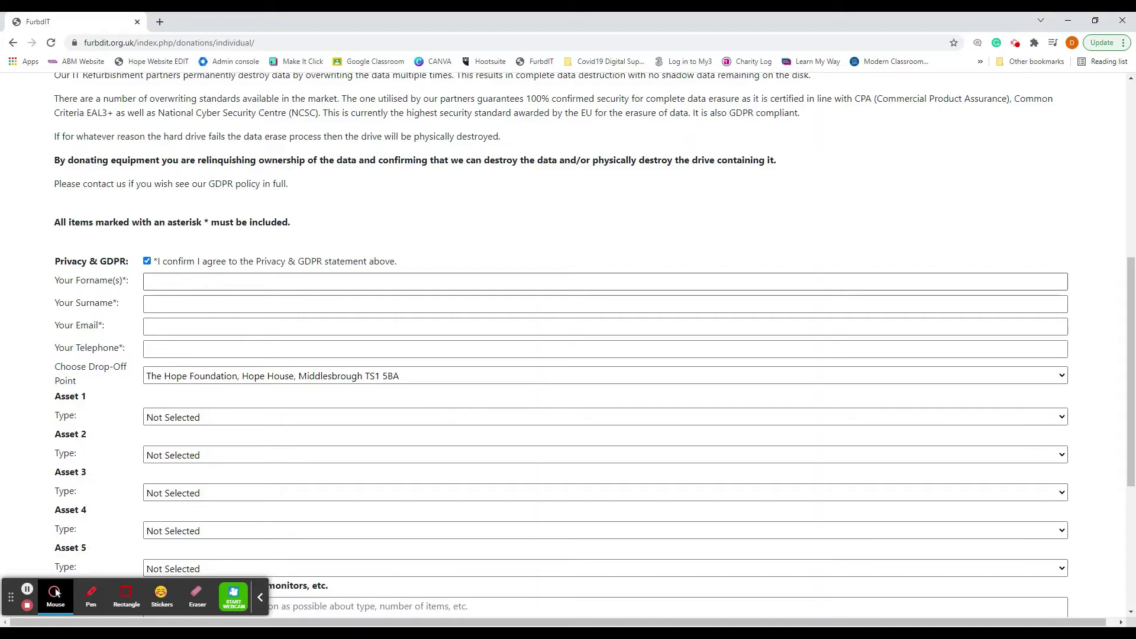
scroll(216, 320, down, 2)
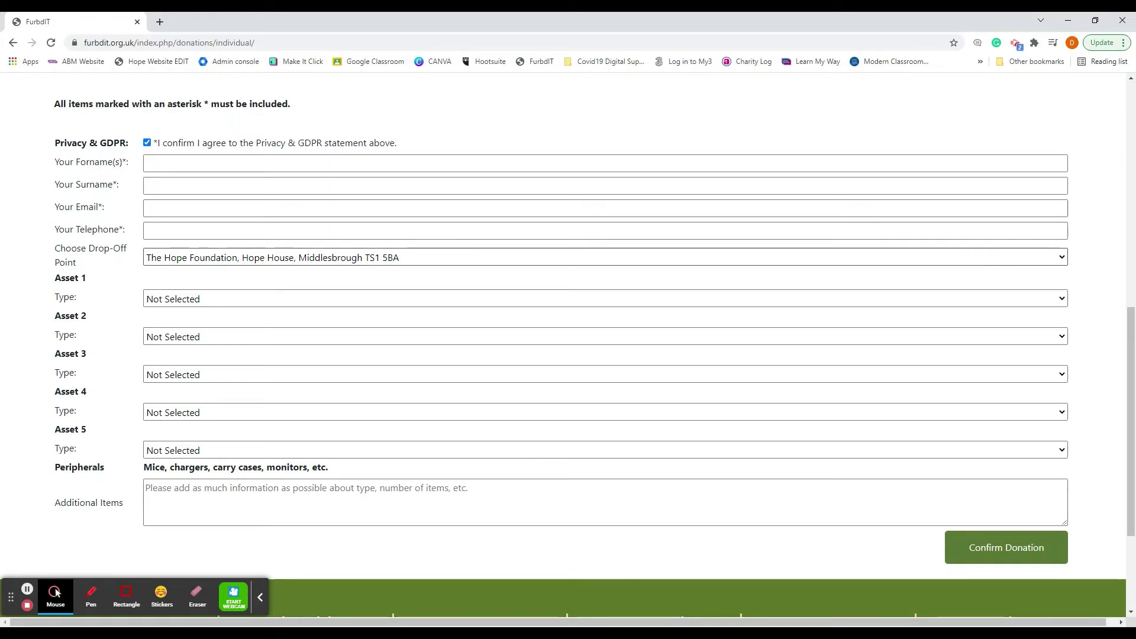
click(976, 256)
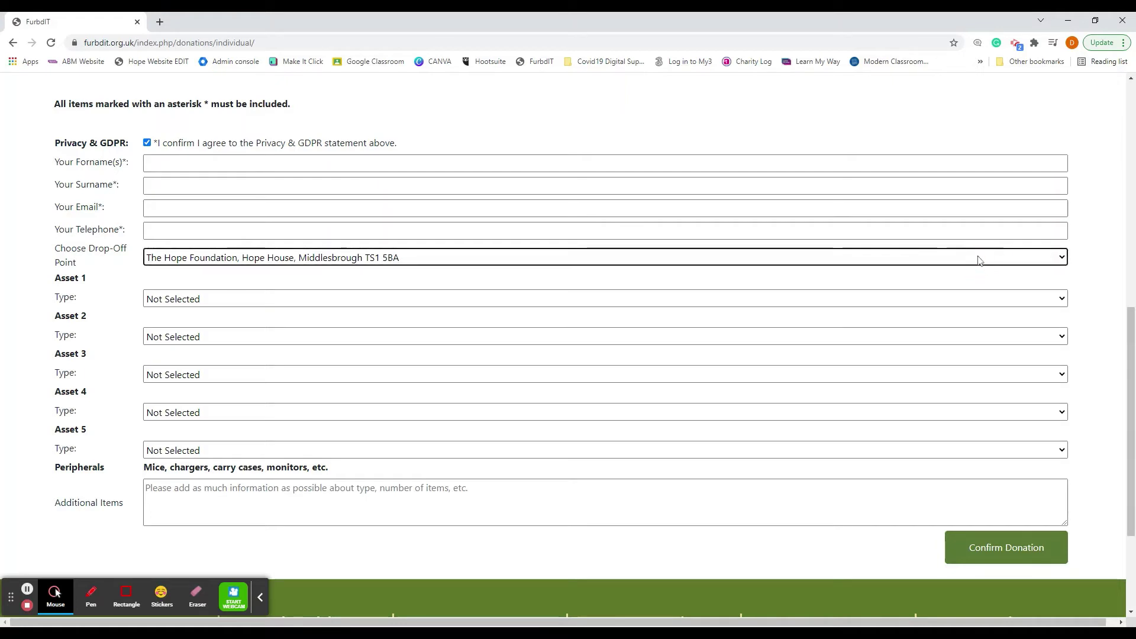
click(198, 301)
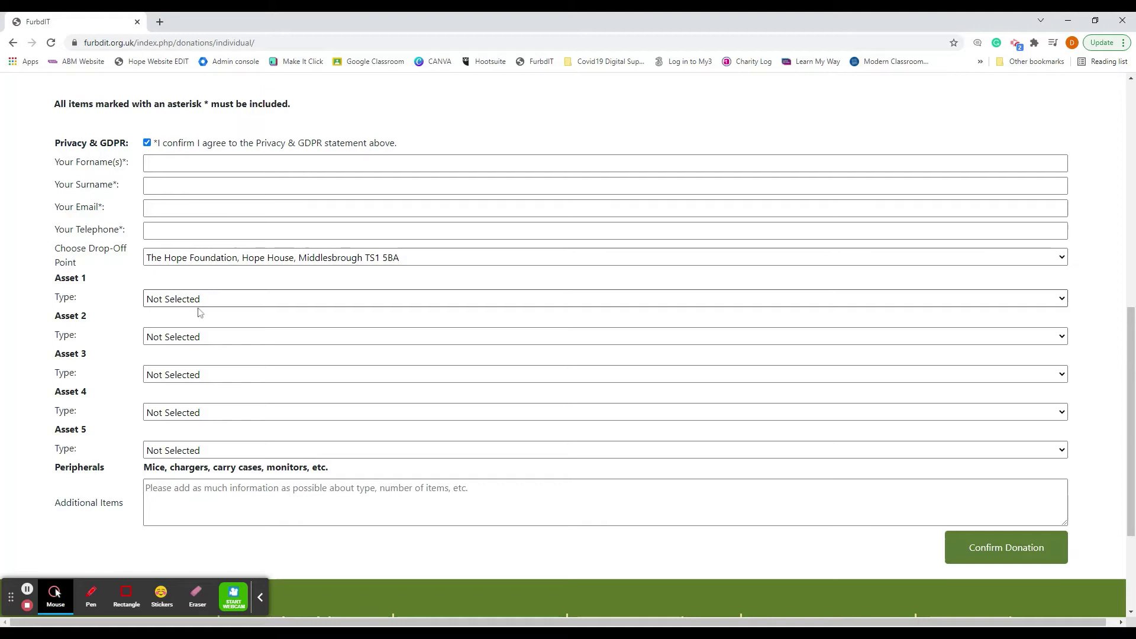
click(199, 314)
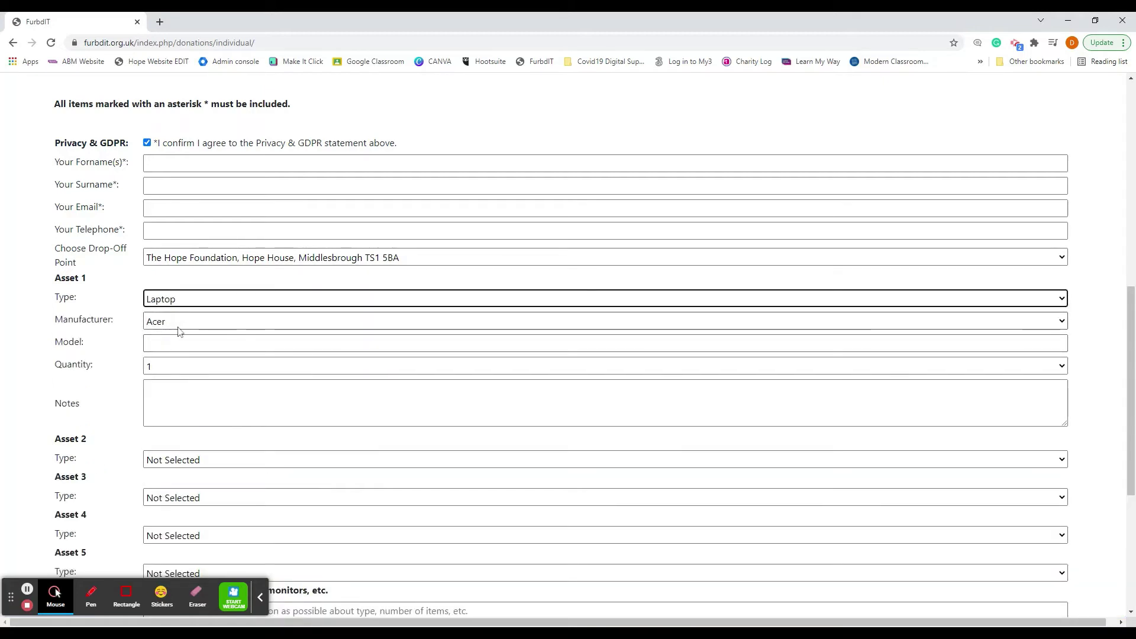
click(179, 327)
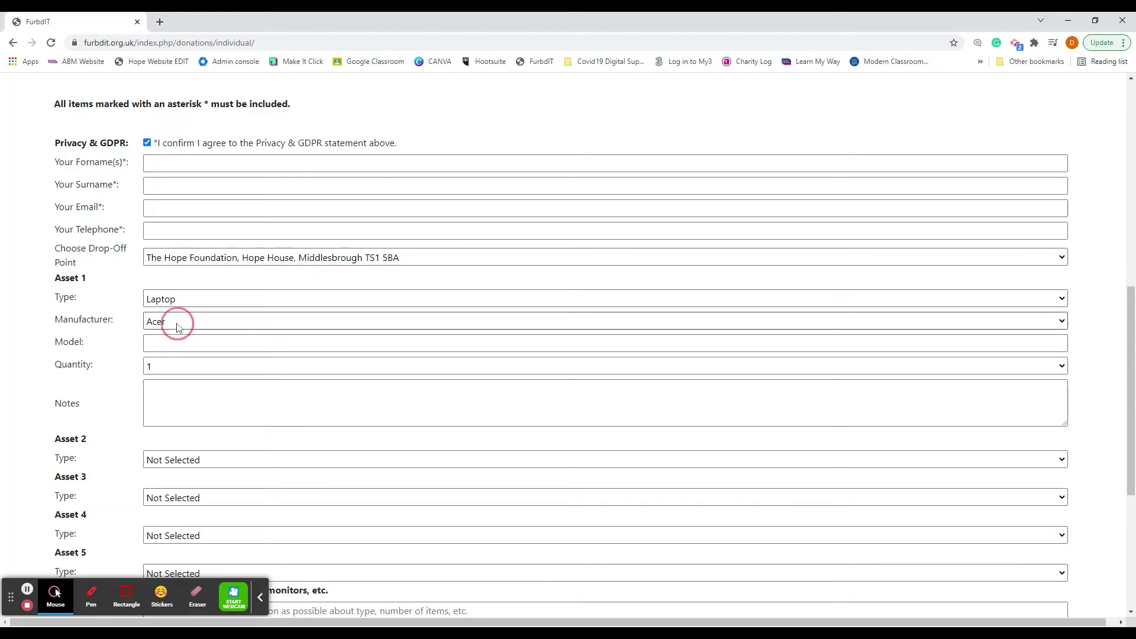
click(179, 330)
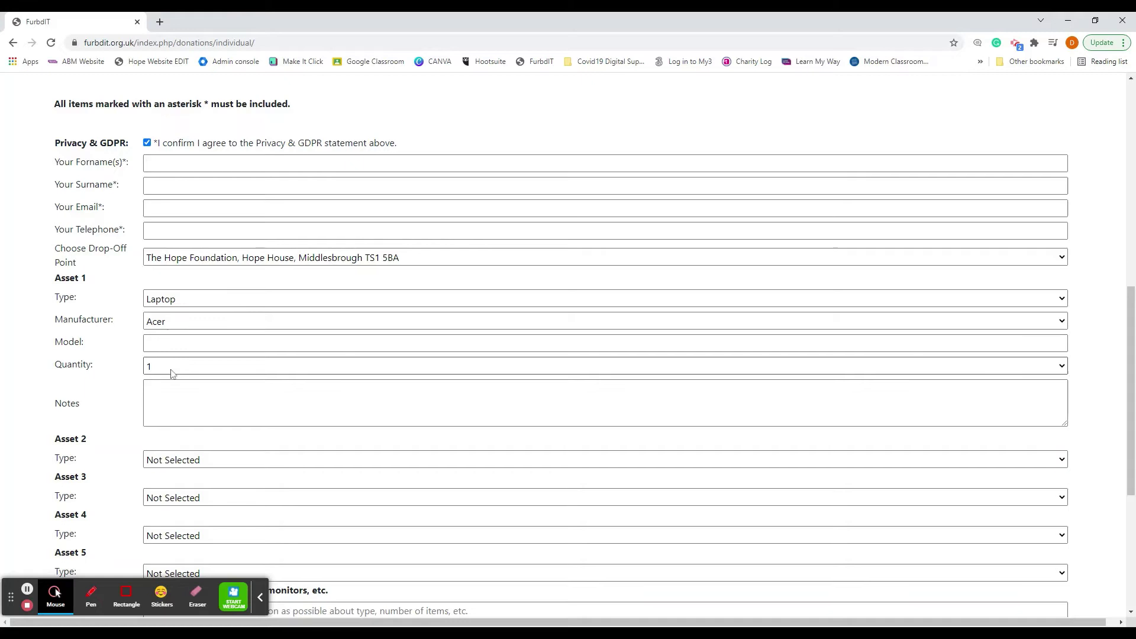
click(171, 372)
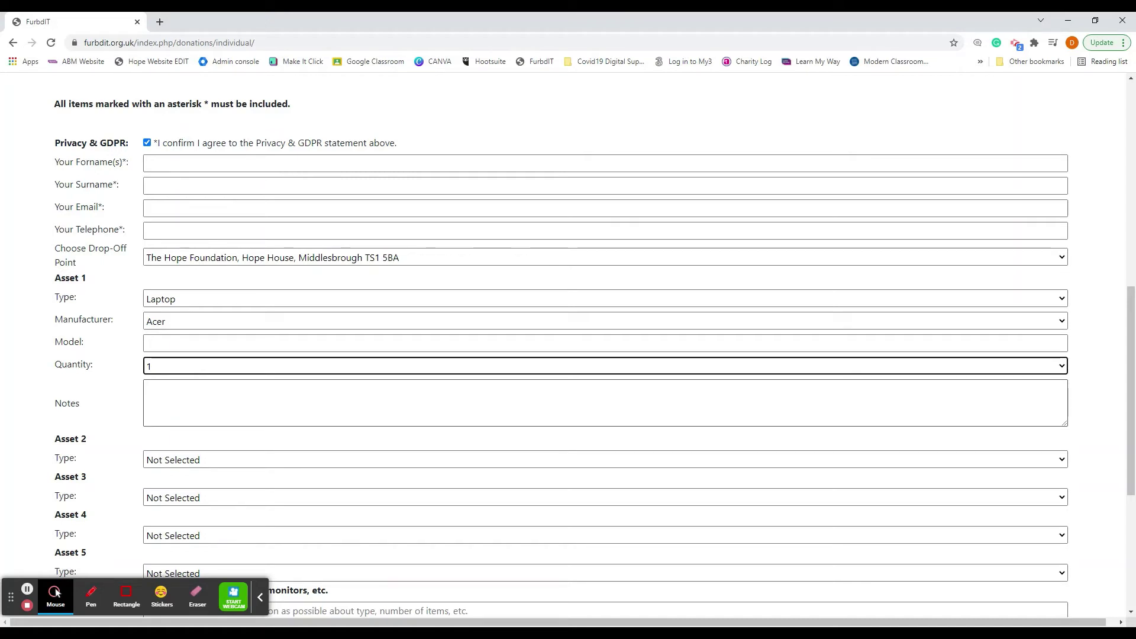
Set Asset 2 to a Mobile Phone with Apple as manufacturer
scroll(184, 354, down, 2)
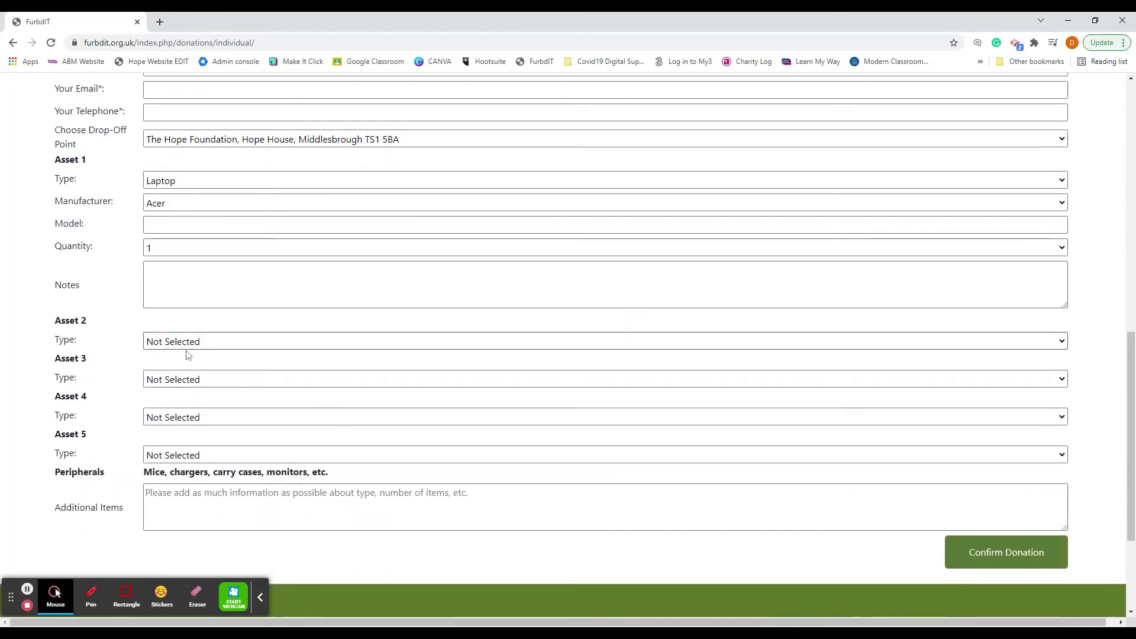
click(188, 355)
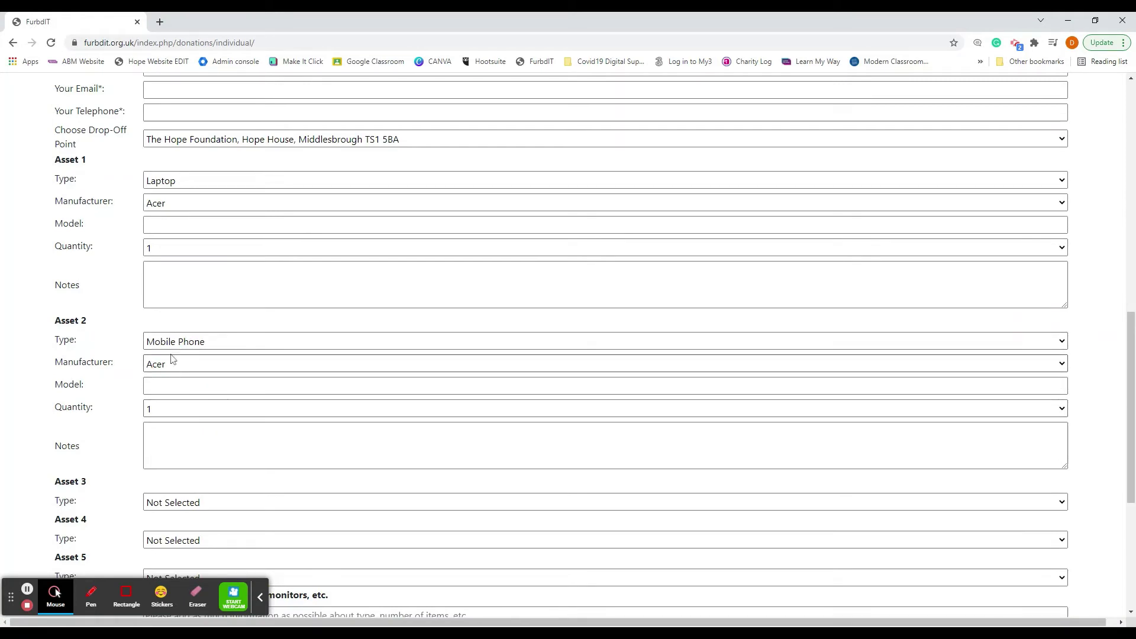
click(172, 364)
click(172, 379)
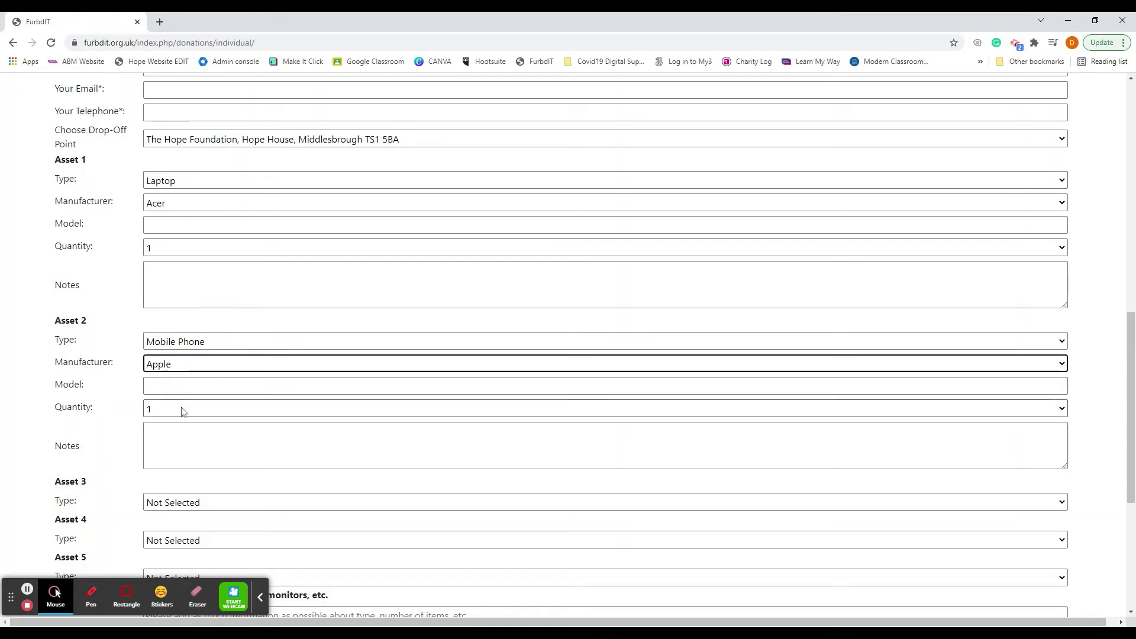
scroll(202, 414, down, 3)
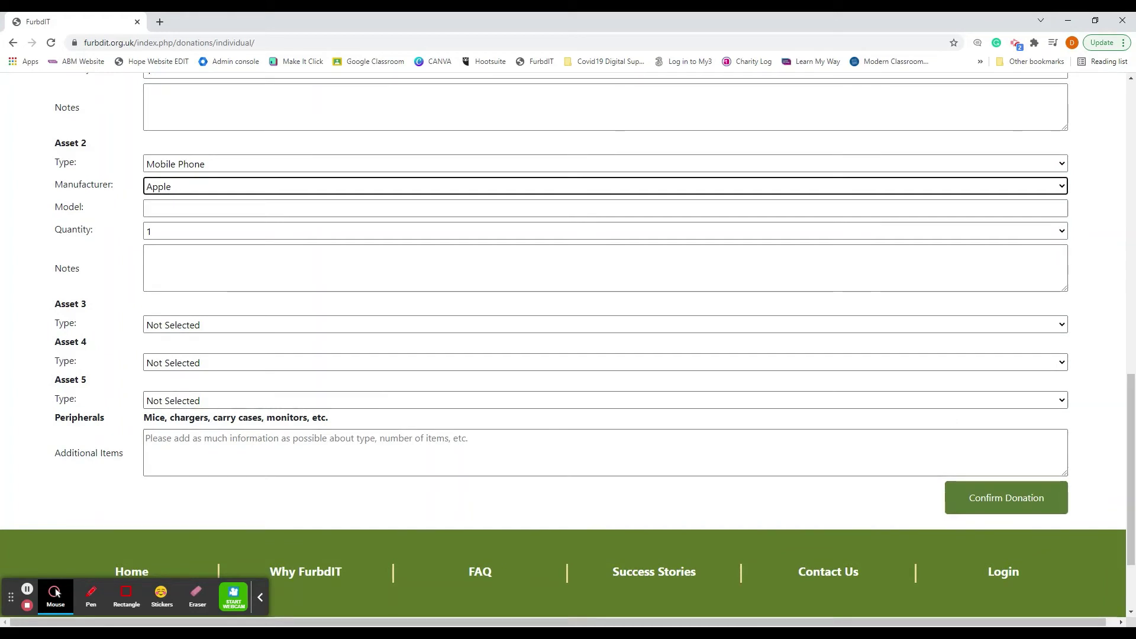
Confirm the individual donation, then return to the homepage's Donate Equipment section
click(996, 504)
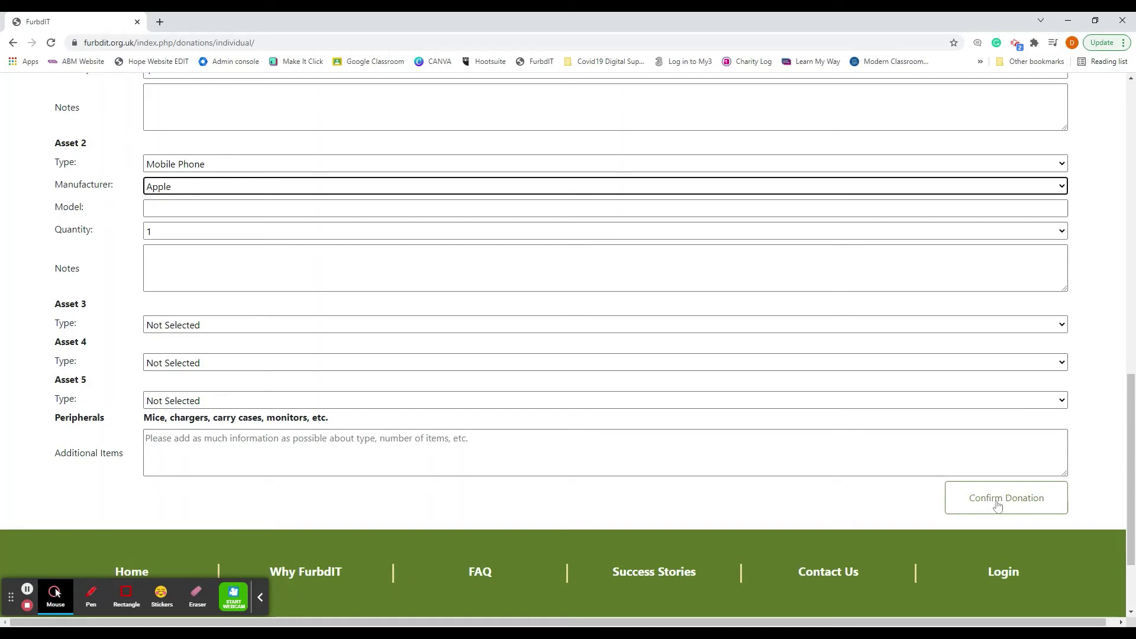
scroll(708, 426, up, 2)
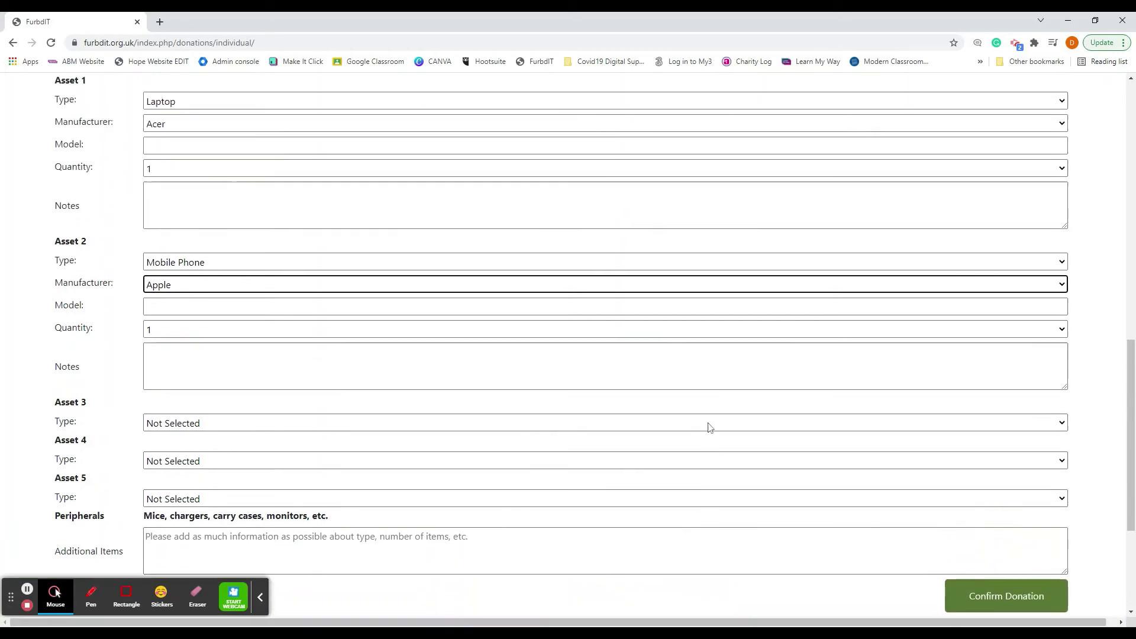
scroll(604, 424, up, 2)
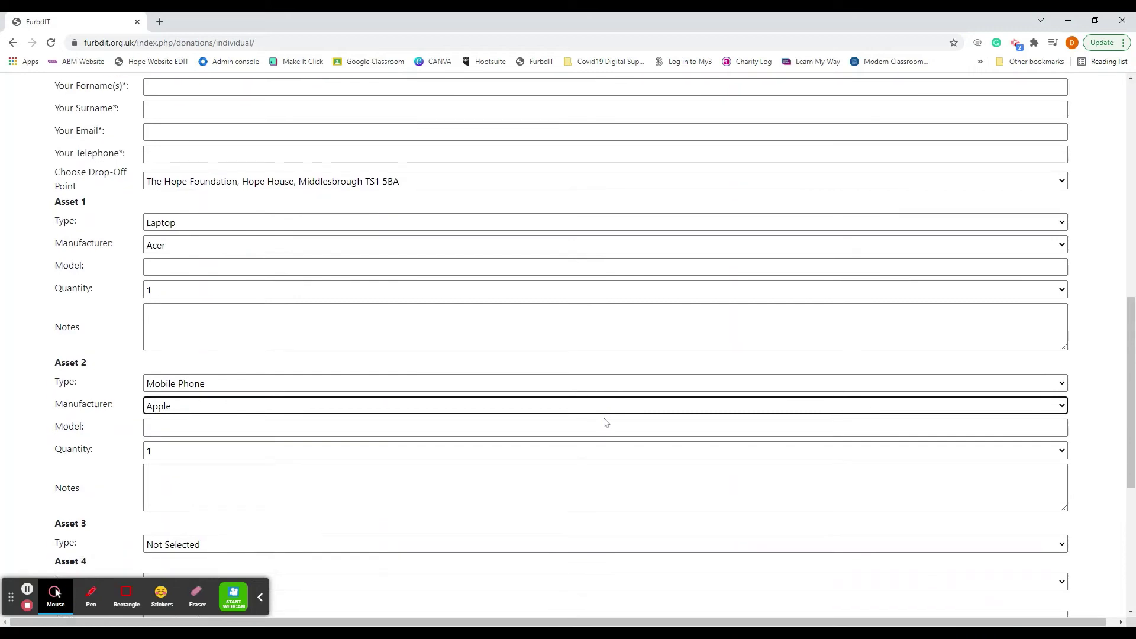
scroll(606, 422, down, 3)
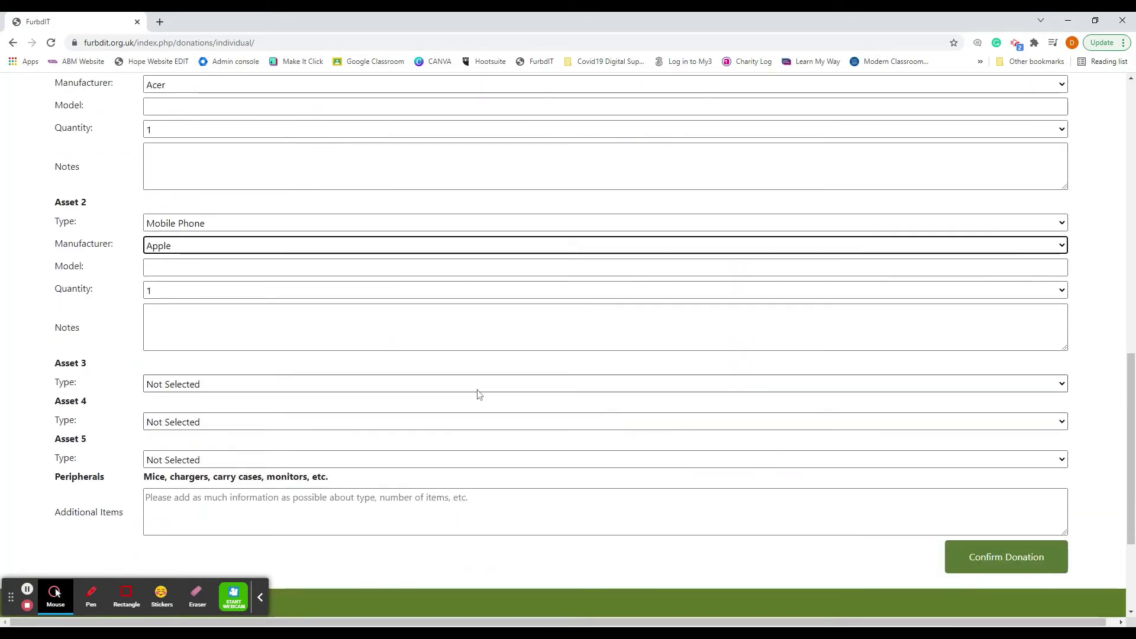
scroll(478, 395, up, 2)
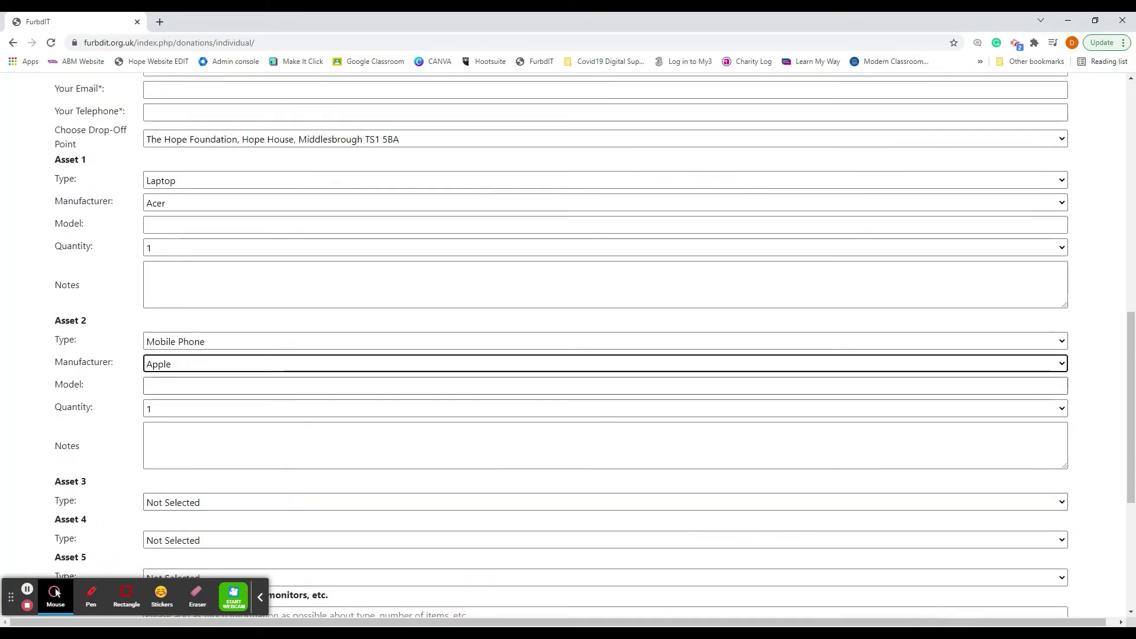
scroll(479, 394, up, 7)
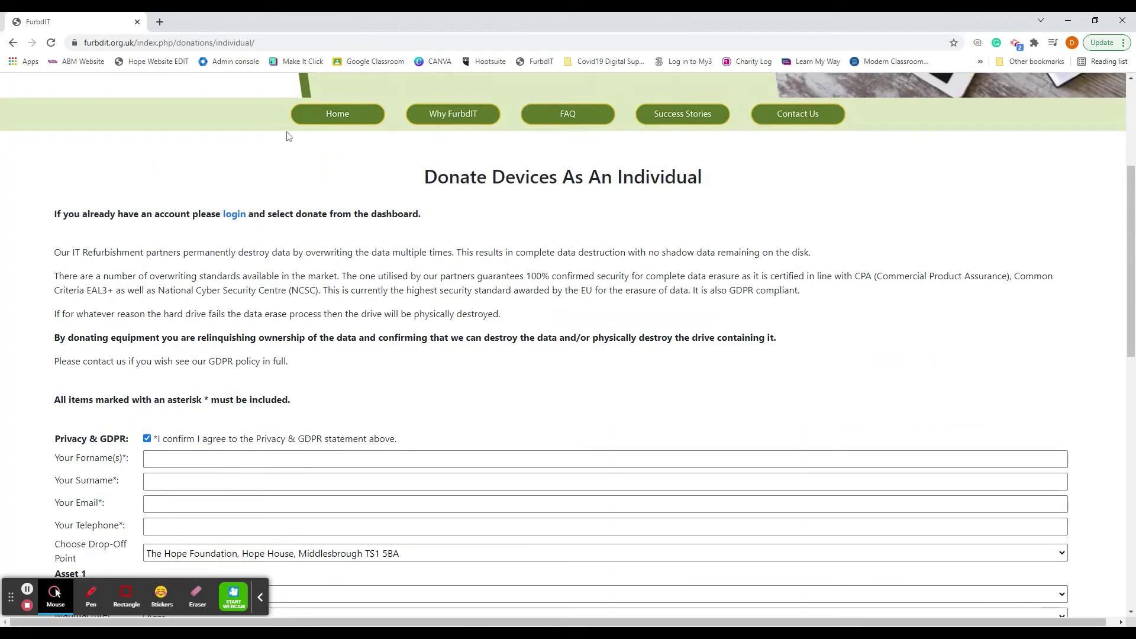
click(337, 113)
scroll(413, 246, down, 7)
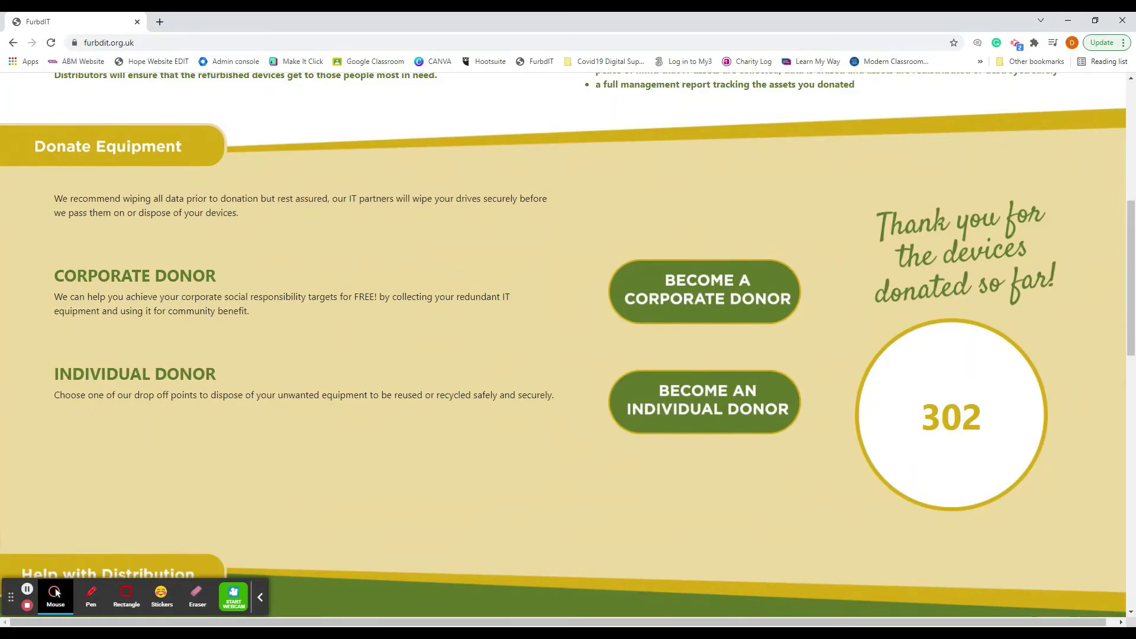
Open the Become a Corporate Donor organisation donation form
click(724, 299)
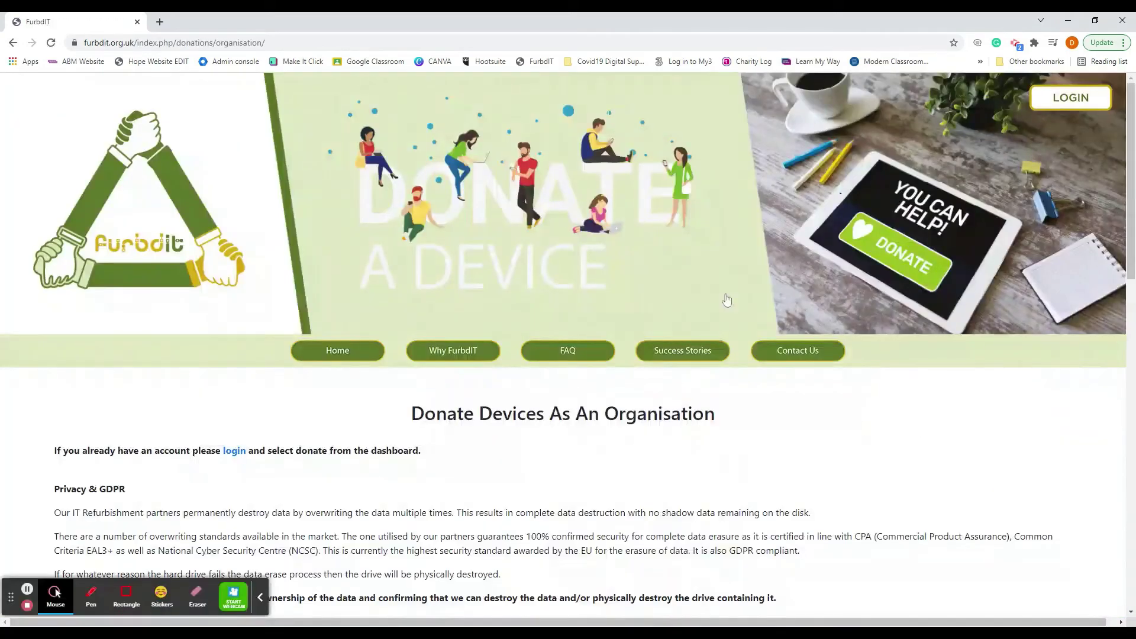
scroll(398, 251, down, 4)
scroll(320, 258, down, 3)
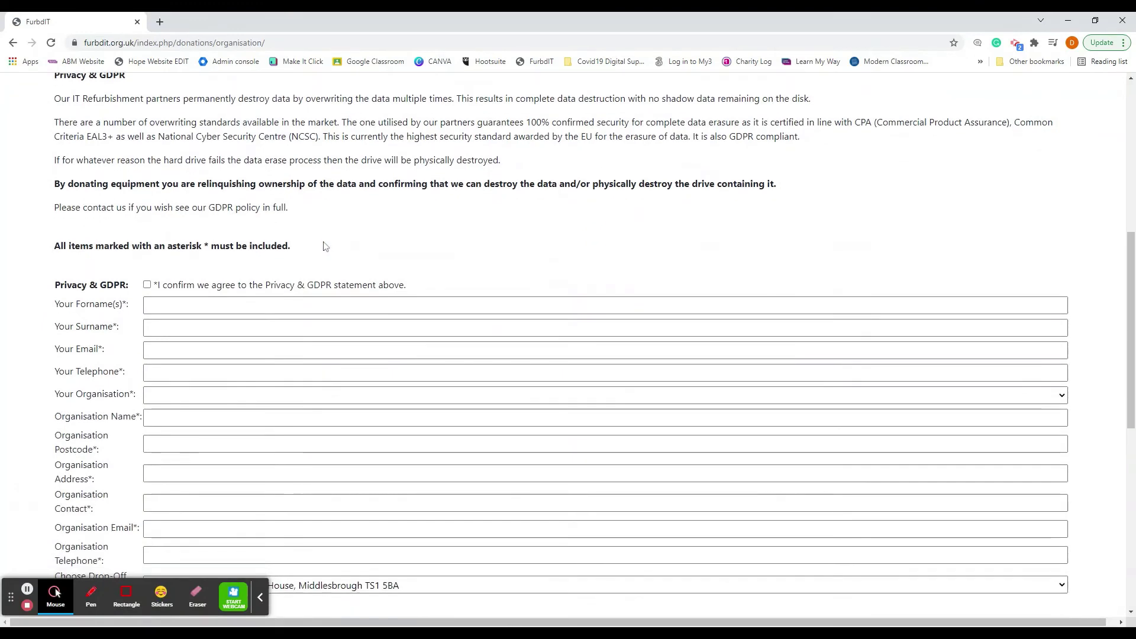
scroll(198, 231, up, 1)
scroll(199, 231, up, 1)
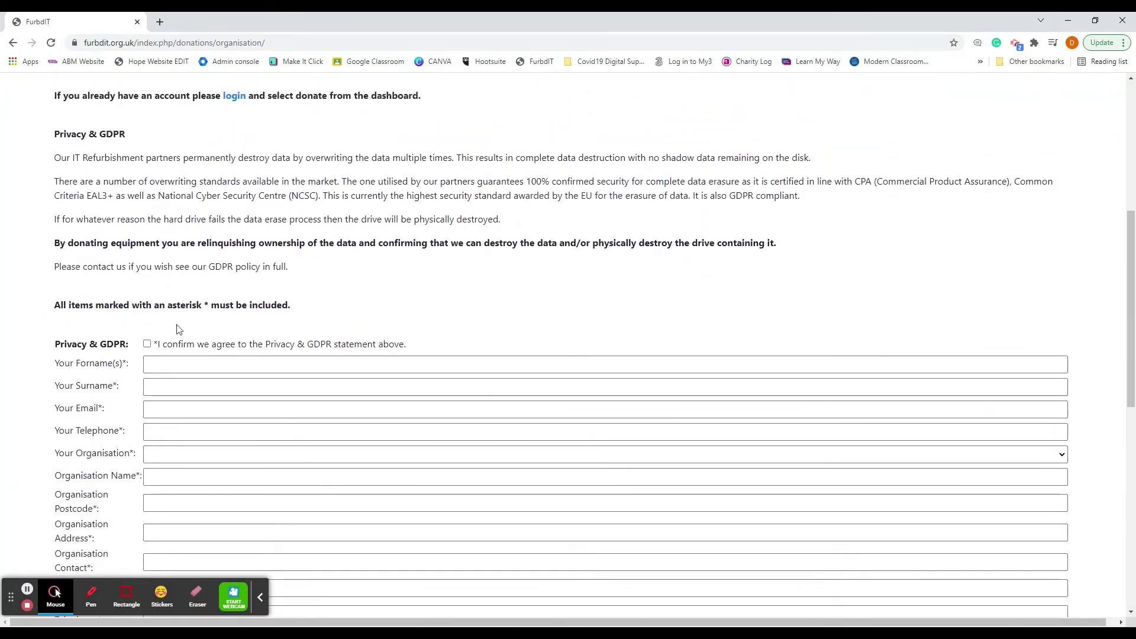
Tick the Privacy & GDPR consent and look over the organisation form's fields
click(147, 344)
scroll(203, 286, down, 5)
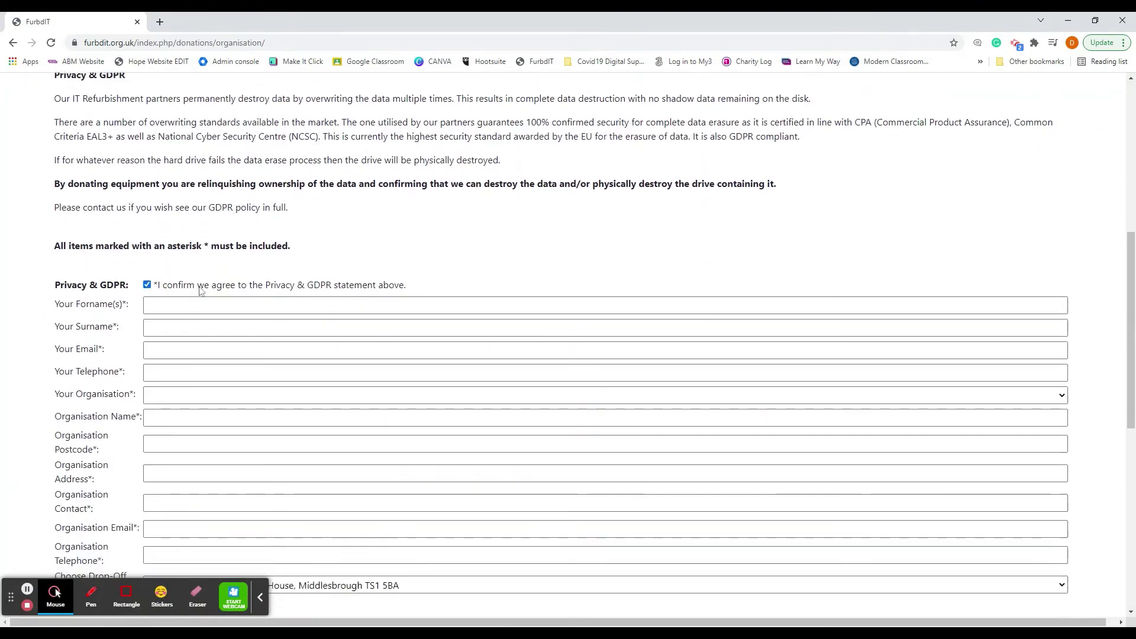
scroll(203, 286, up, 2)
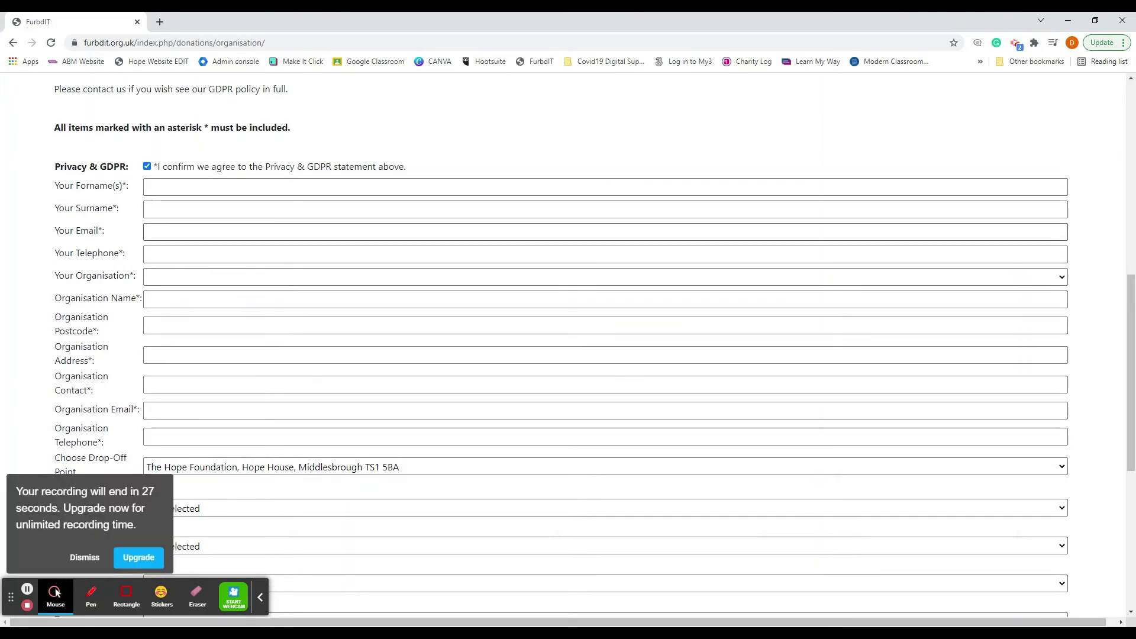
scroll(239, 288, down, 3)
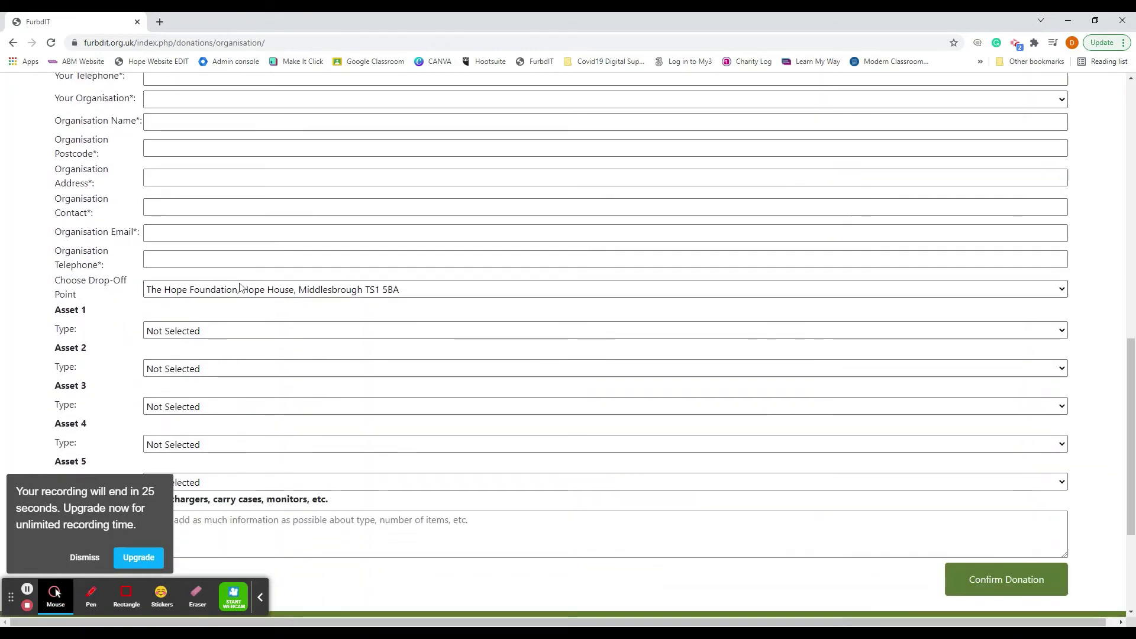
scroll(240, 288, down, 2)
scroll(240, 279, up, 4)
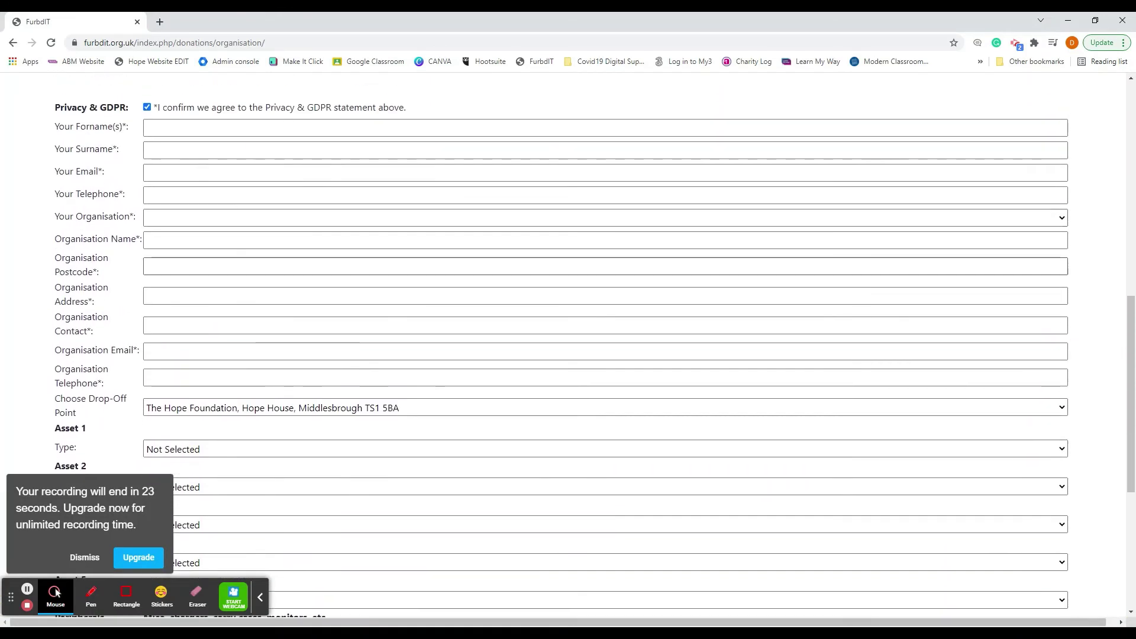
scroll(272, 281, down, 3)
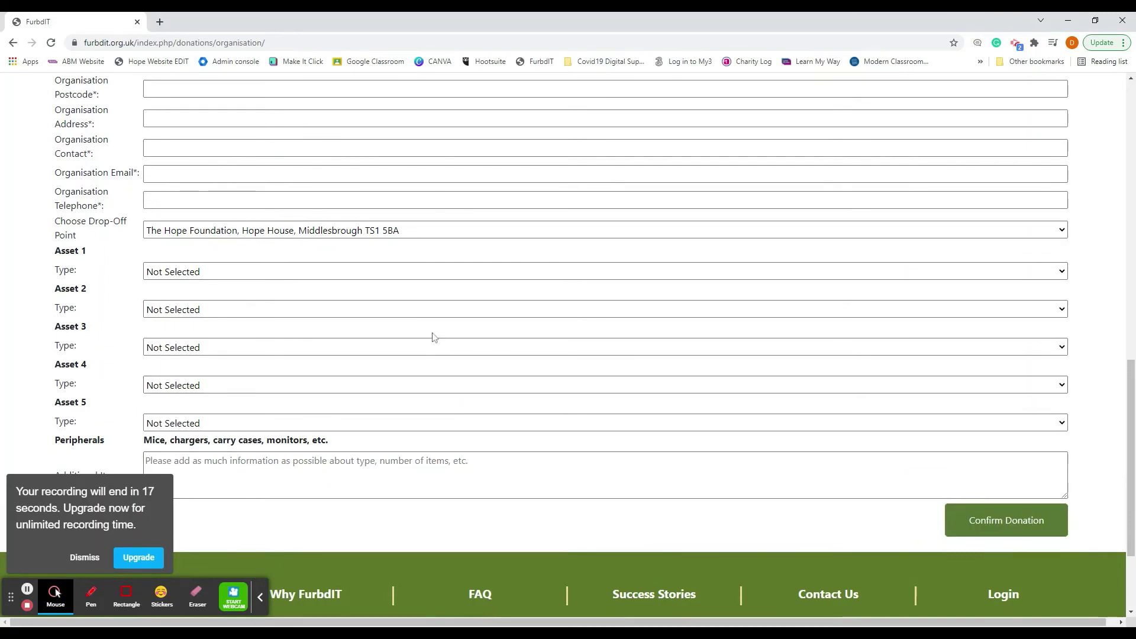
scroll(429, 349, up, 10)
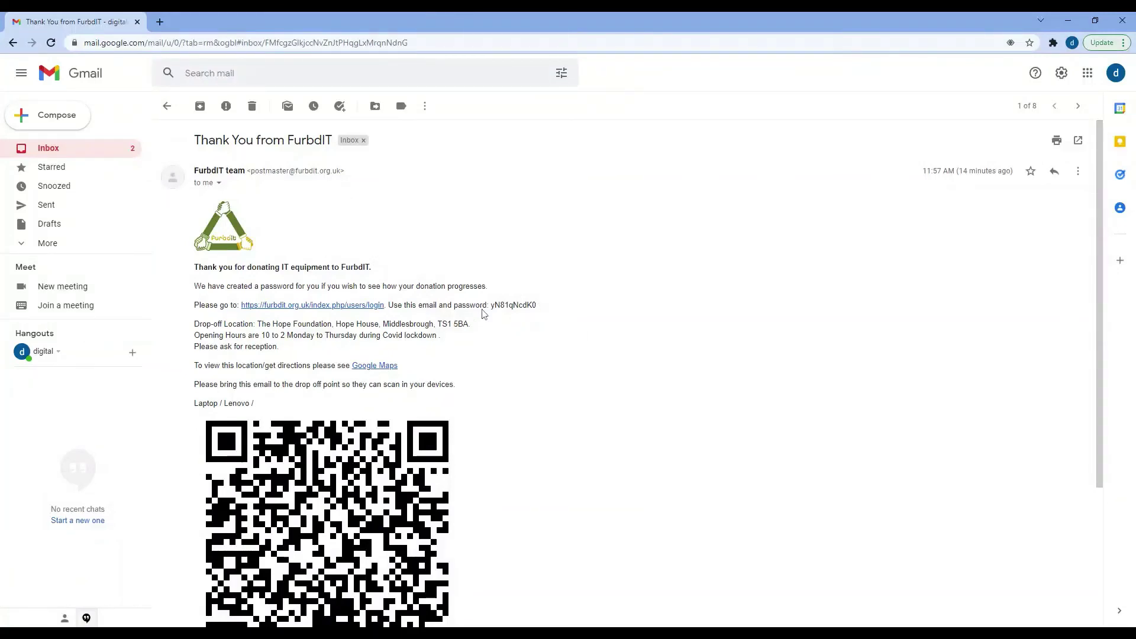
scroll(473, 308, down, 1)
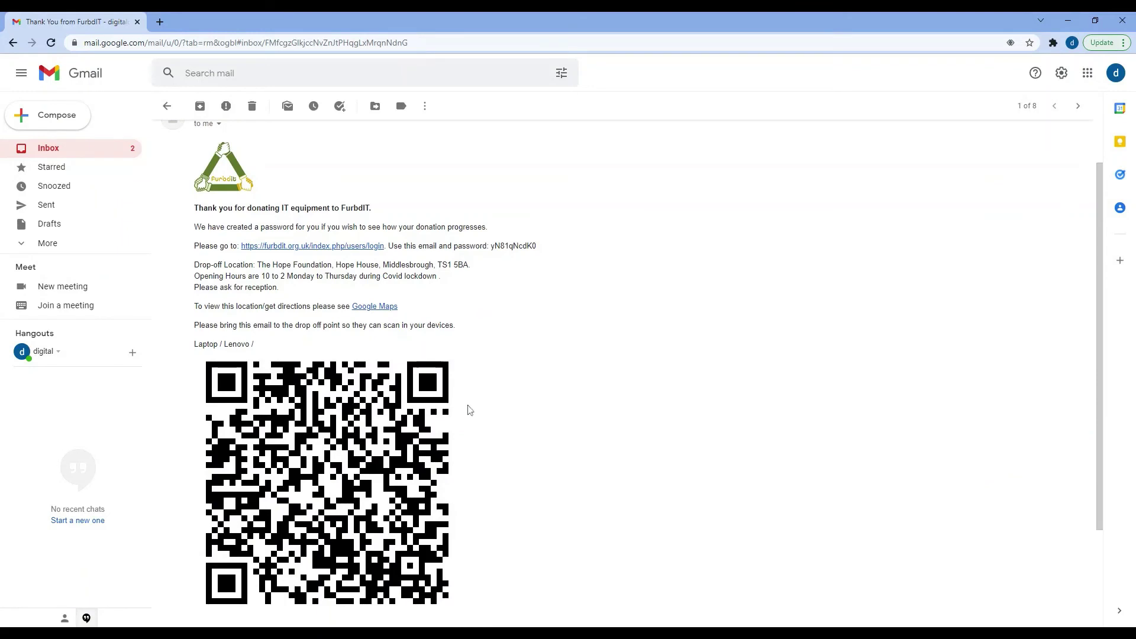
scroll(469, 410, down, 2)
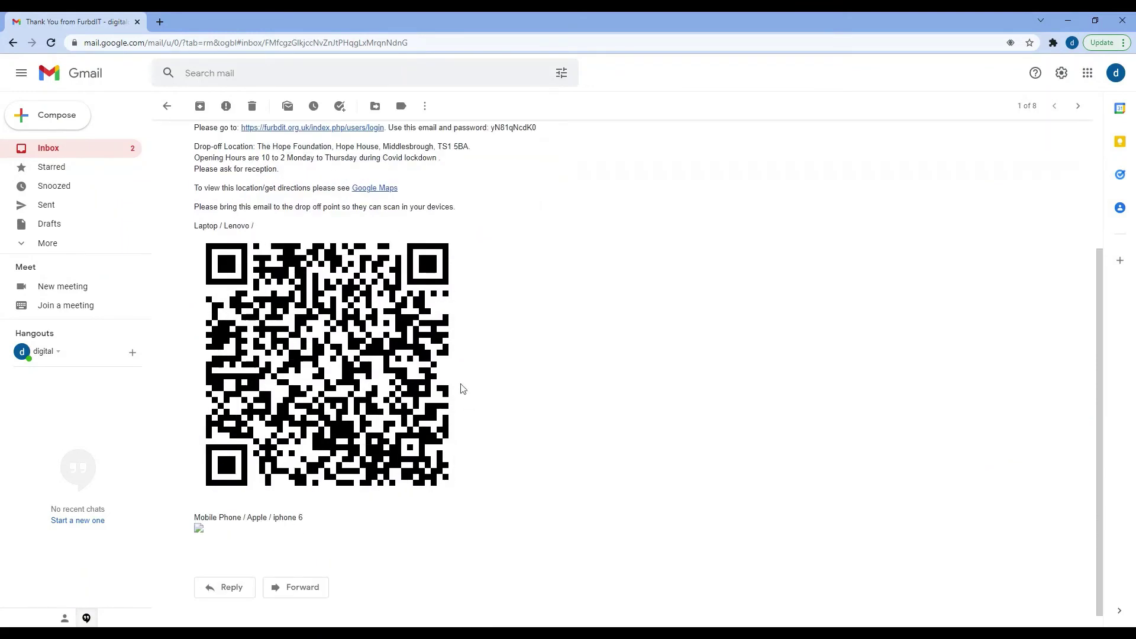
scroll(463, 388, up, 1)
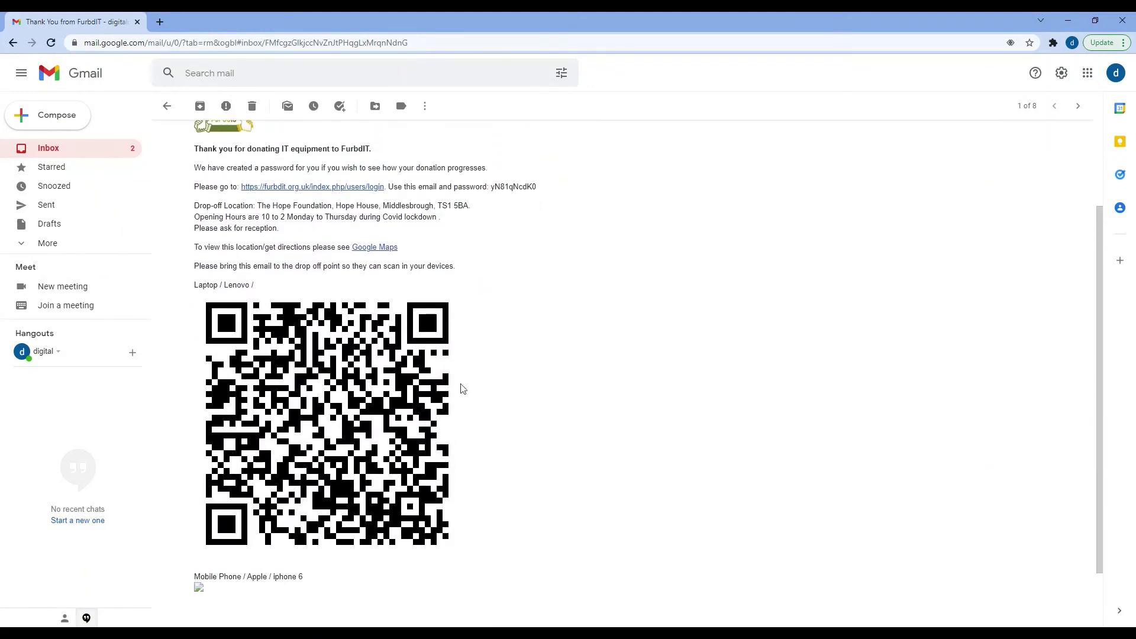